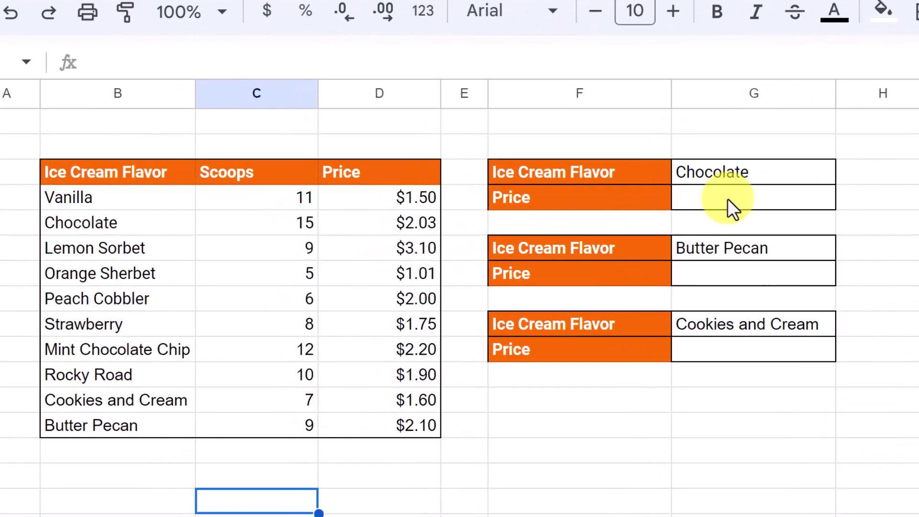
Start a VLOOKUP formula in the empty Price cell under Chocolate, with the text "Chocolate" as the search key.
{"action": "left_click", "coordinate": [598, 217]}
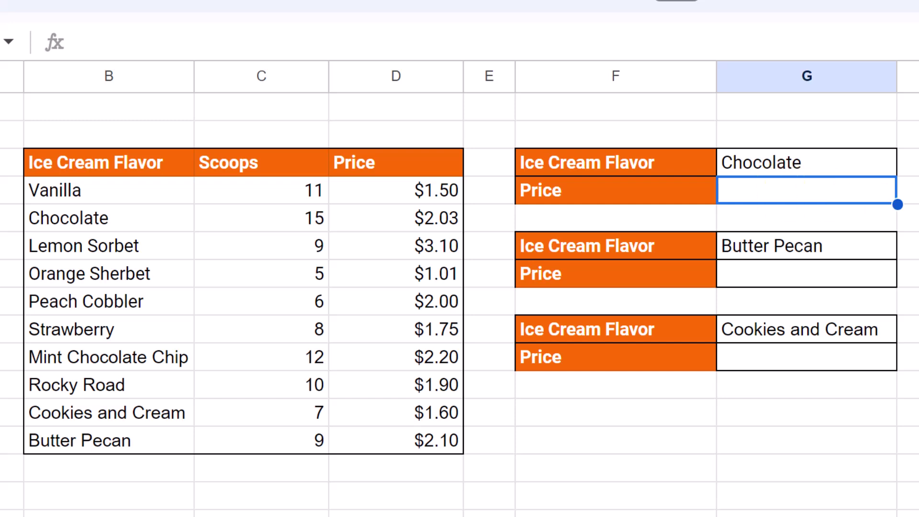
{"action": "type", "text": "="}
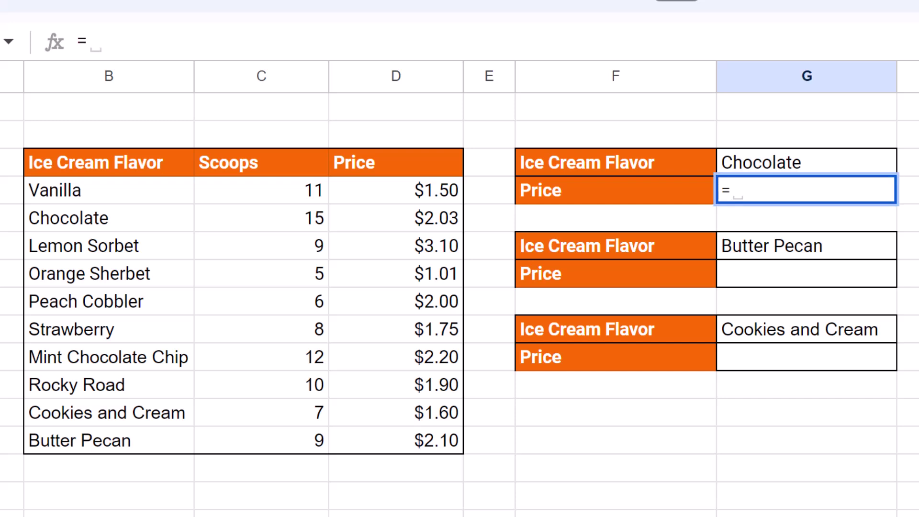
{"action": "type", "text": "v"}
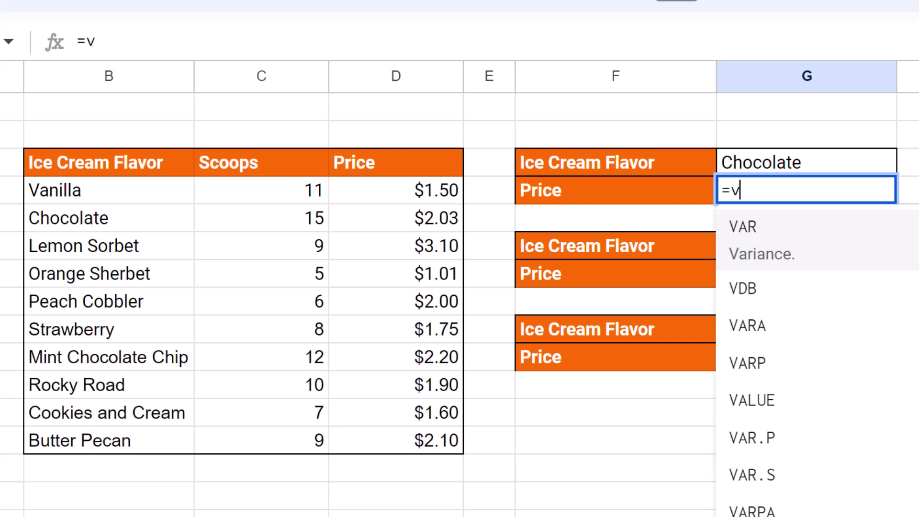
{"action": "type", "text": "l"}
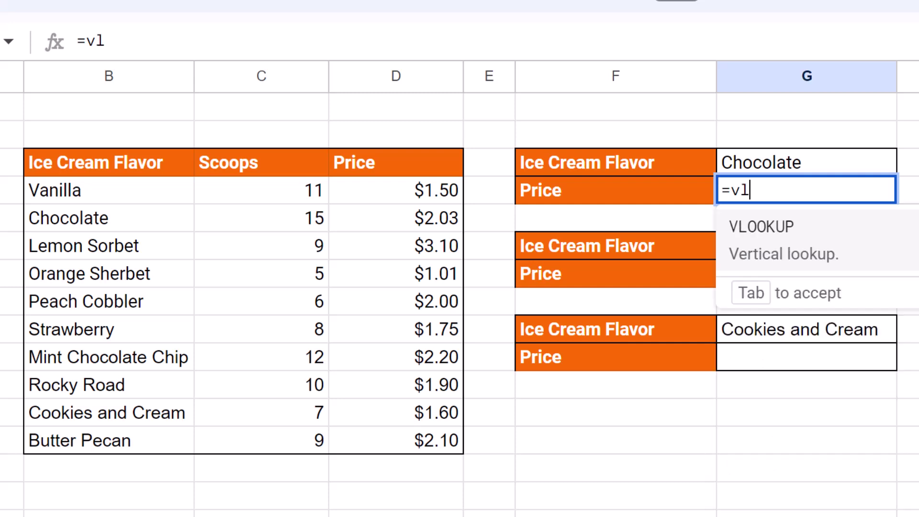
{"action": "left_click", "coordinate": [786, 246]}
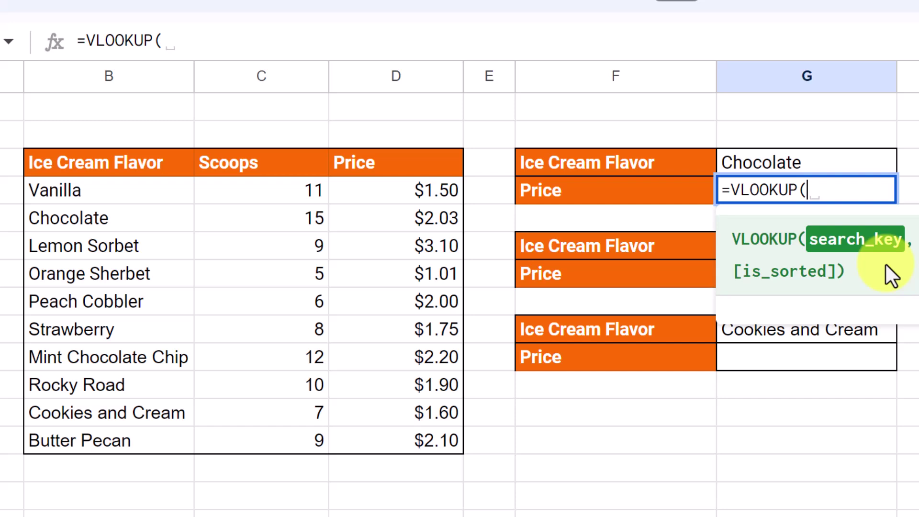
{"action": "type", "text": "\"Chol"}
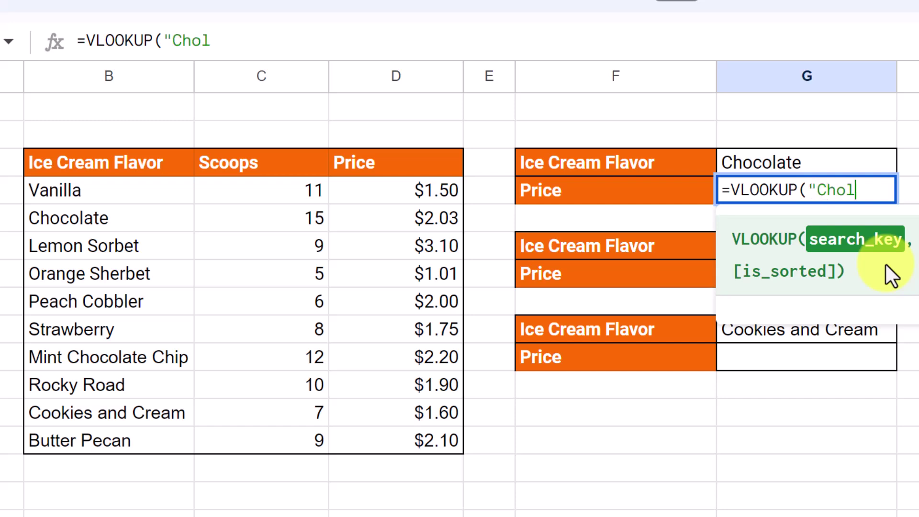
{"action": "key", "text": "BackSpace"}
{"action": "type", "text": "colate"}
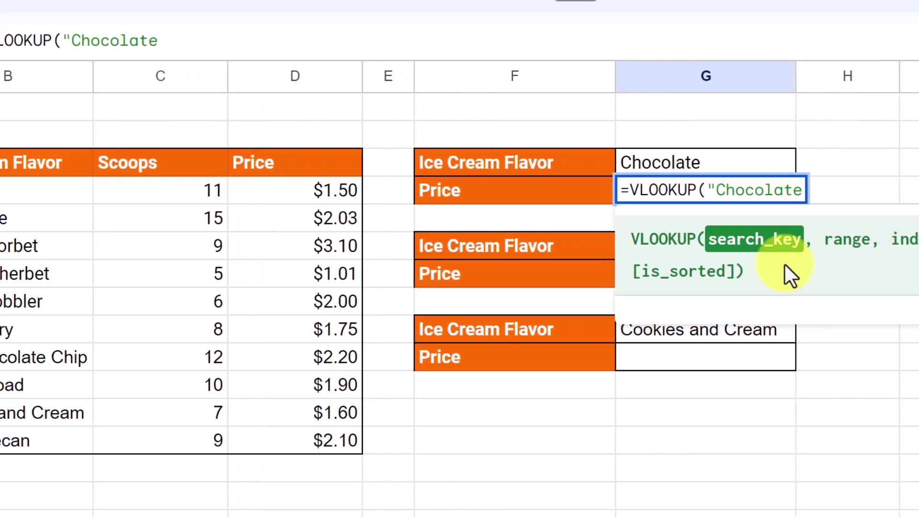
{"action": "type", "text": "\""}
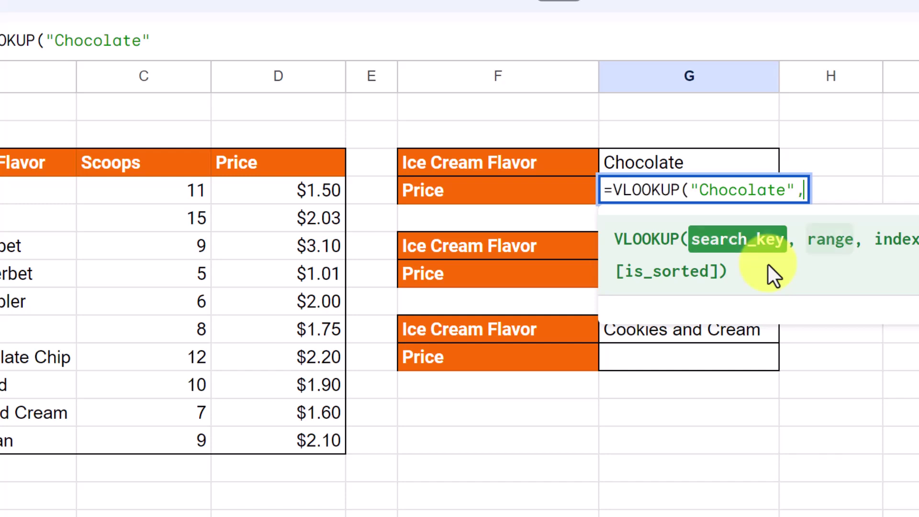
{"action": "type", "text": ","}
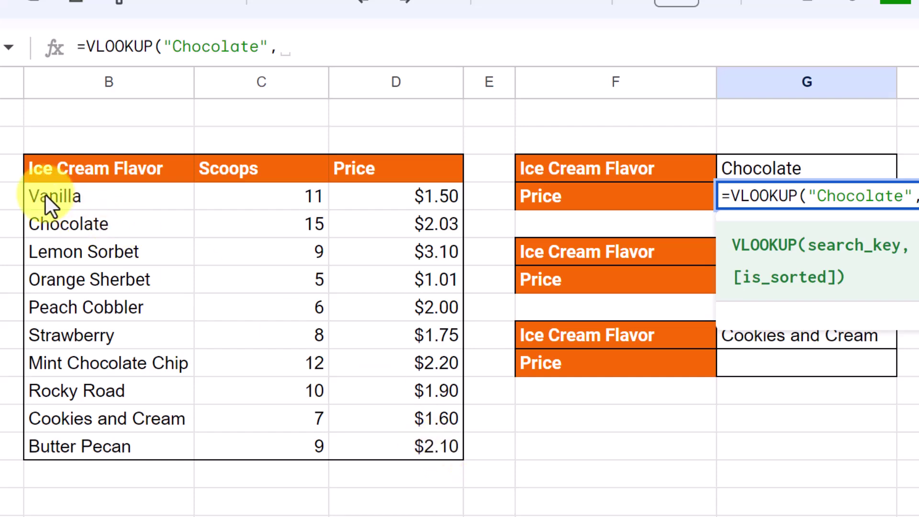
Complete the Chocolate VLOOKUP with range B4:D13, index 3 and is_sorted false, and enter the formula.
{"action": "left_click_drag", "start_coordinate": [45, 194], "coordinate": [242, 441]}
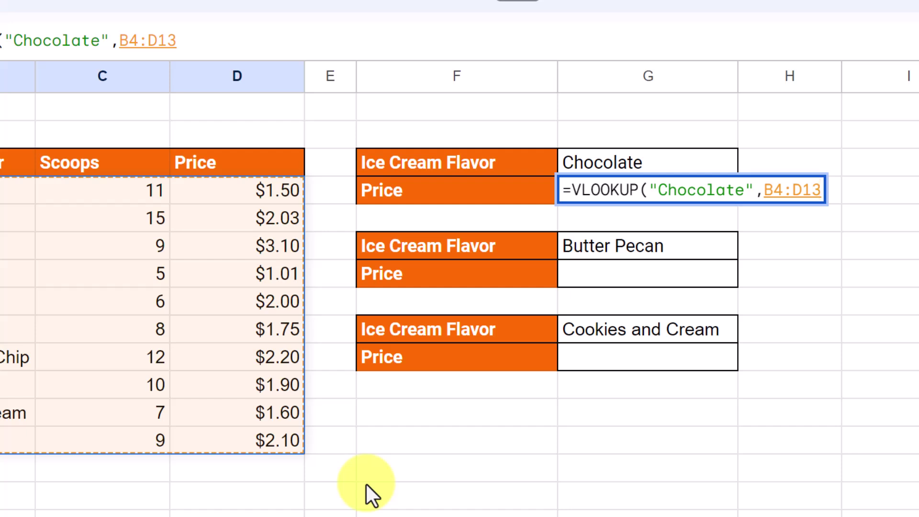
{"action": "type", "text": ","}
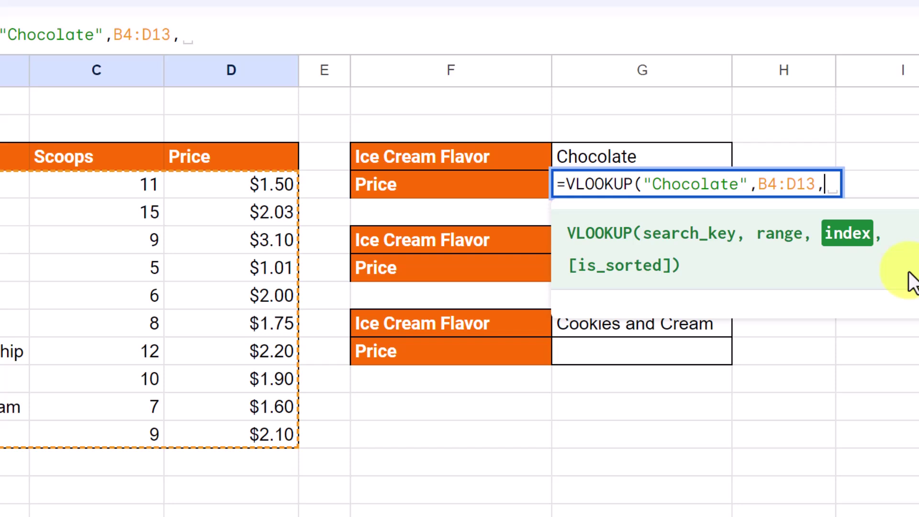
{"action": "type", "text": "3,"}
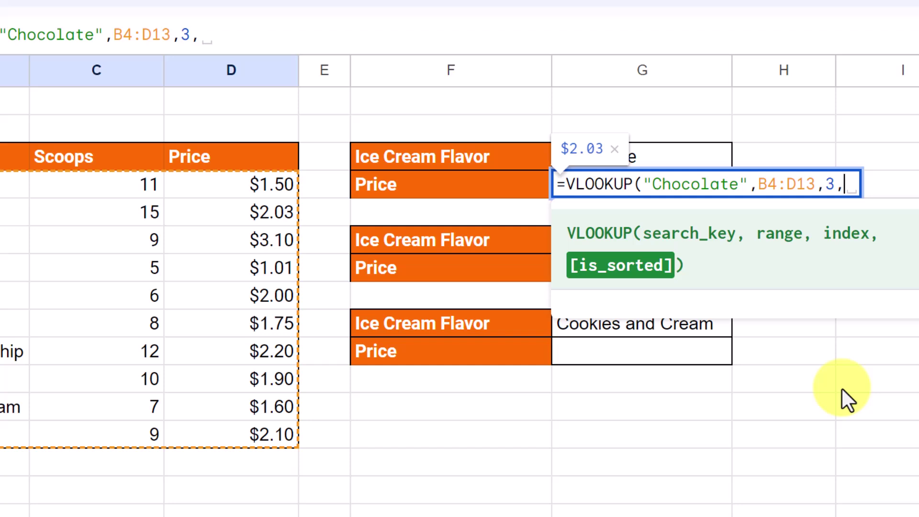
{"action": "type", "text": "false"}
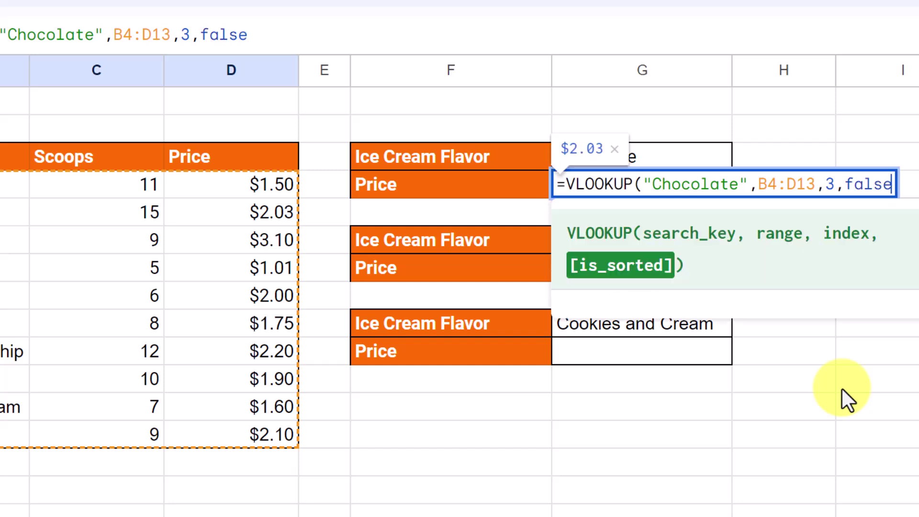
{"action": "type", "text": ")"}
{"action": "key", "text": "Return"}
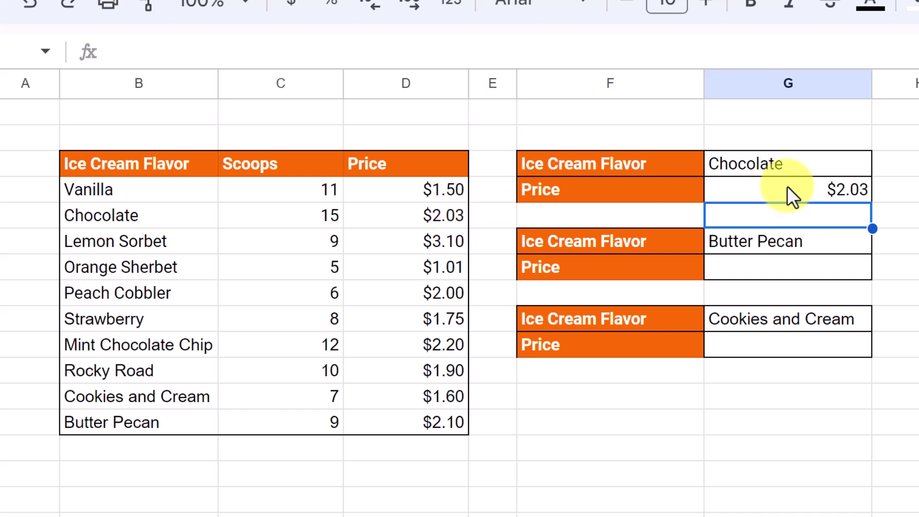
Start a VLOOKUP formula in the Price cell under Butter Pecan, using cell G6 as the search key.
{"action": "left_click", "coordinate": [786, 272]}
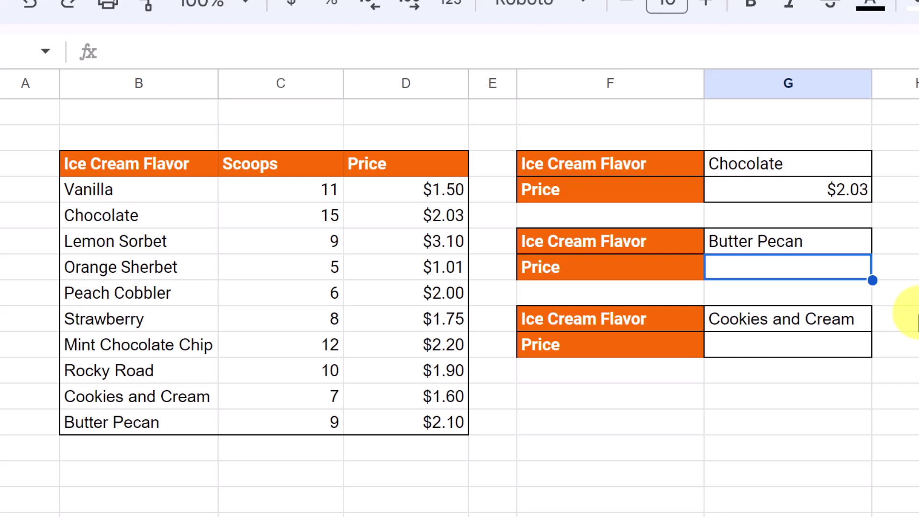
{"action": "type", "text": "="}
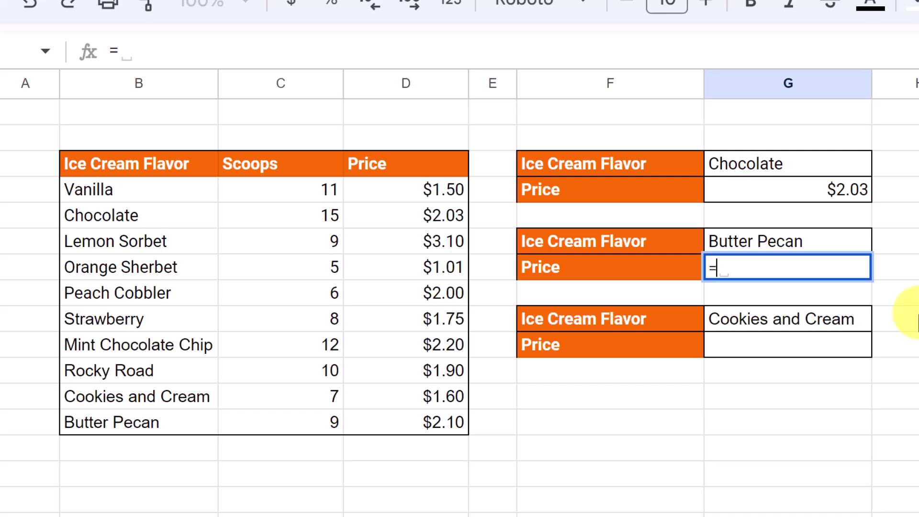
{"action": "type", "text": "vl"}
{"action": "left_click", "coordinate": [837, 320]}
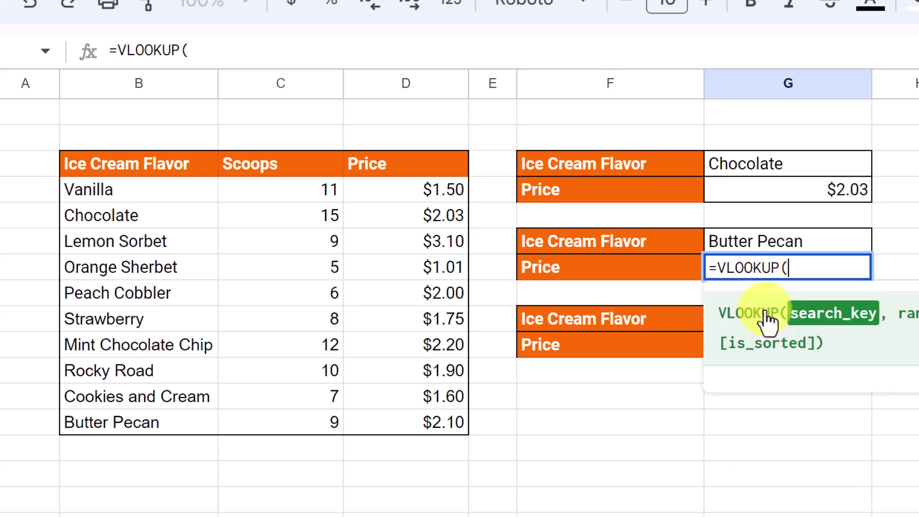
{"action": "left_click", "coordinate": [747, 240]}
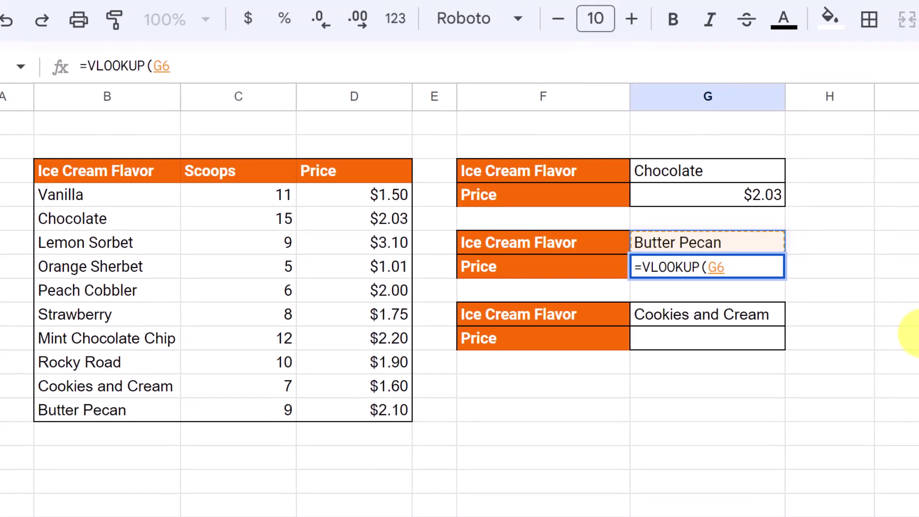
{"action": "type", "text": ","}
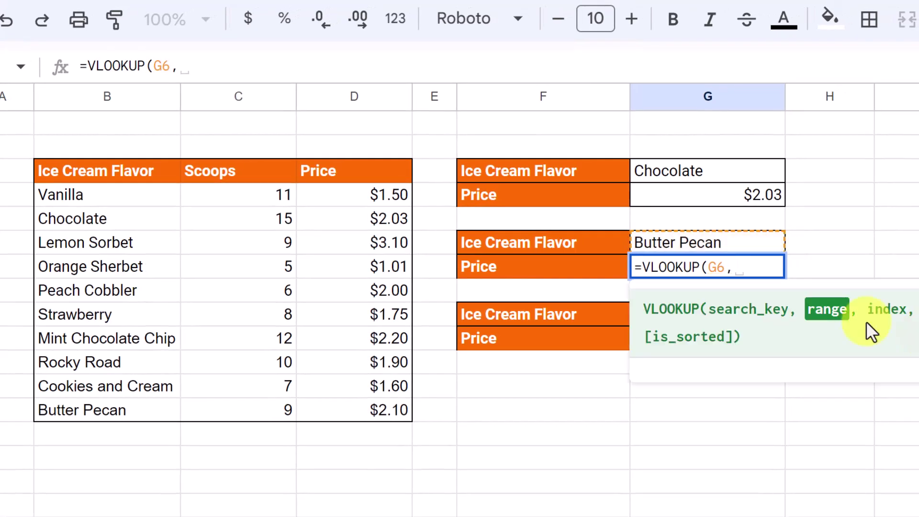
Complete the Butter Pecan VLOOKUP with range B4:D13, index 3 and is_sorted false, and enter the formula.
{"action": "left_click_drag", "start_coordinate": [50, 191], "coordinate": [344, 408]}
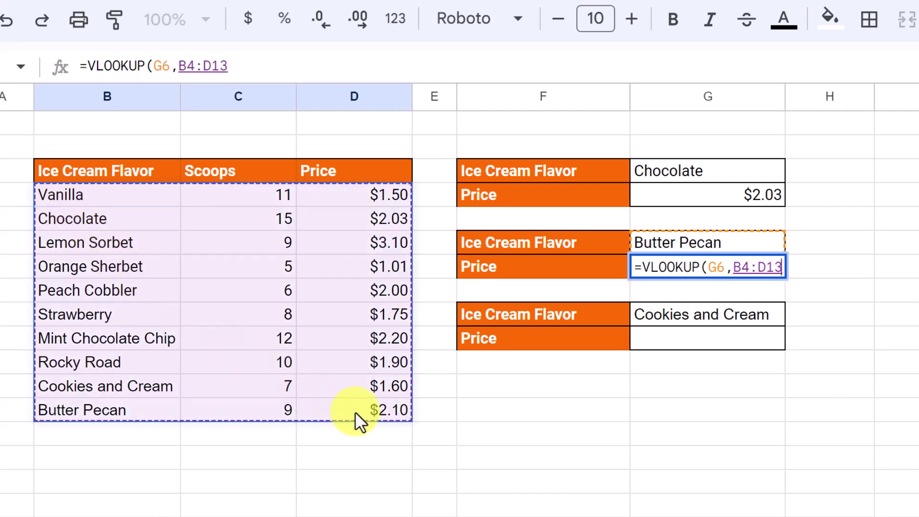
{"action": "type", "text": ", "}
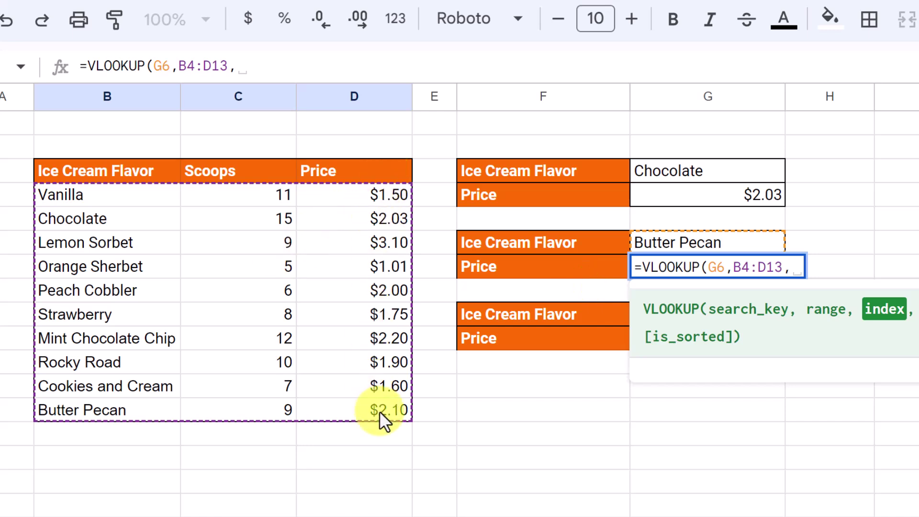
{"action": "type", "text": "3"}
{"action": "type", "text": ","}
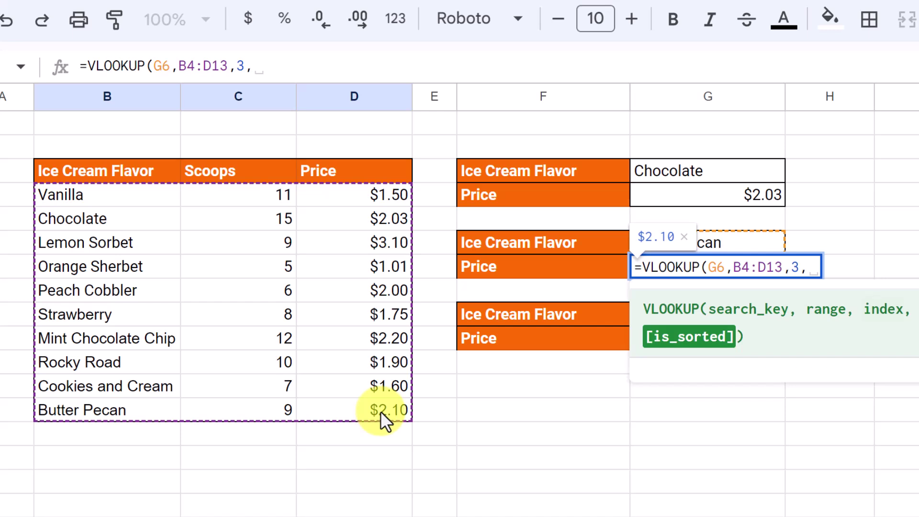
{"action": "type", "text": "false"}
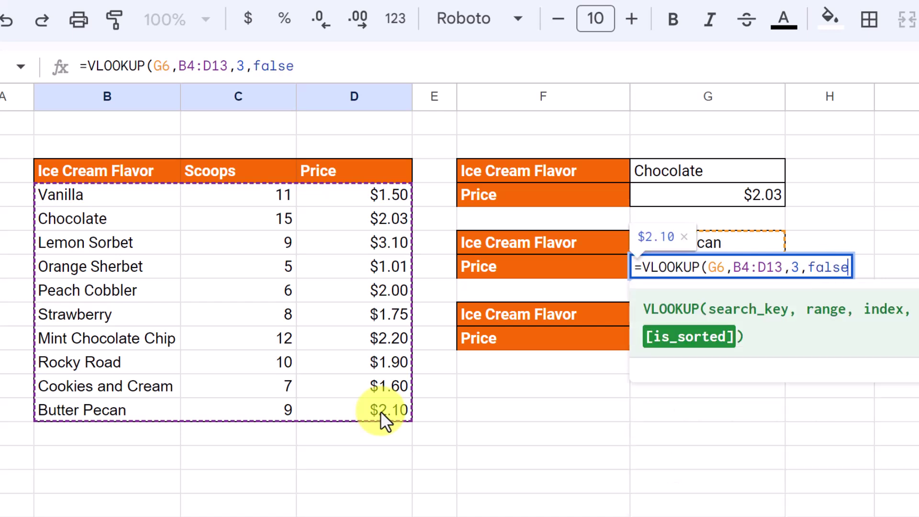
{"action": "type", "text": ")"}
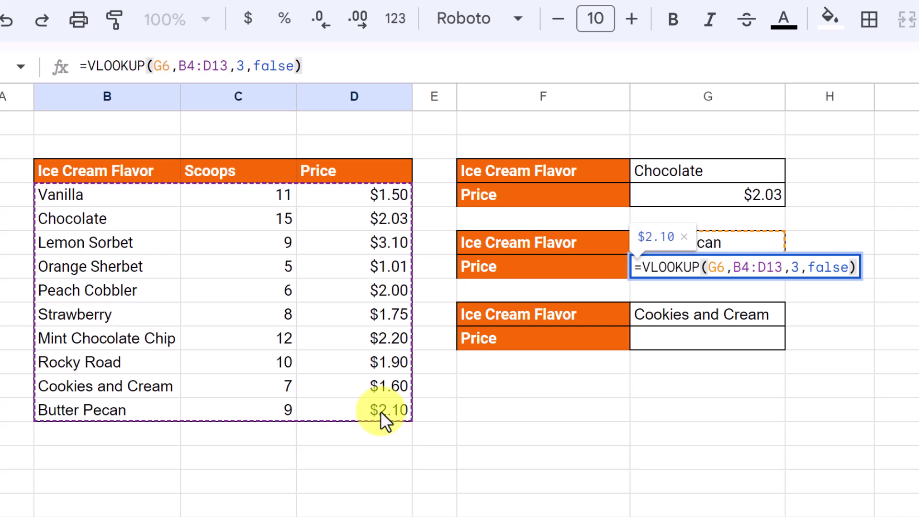
{"action": "key", "text": "Return"}
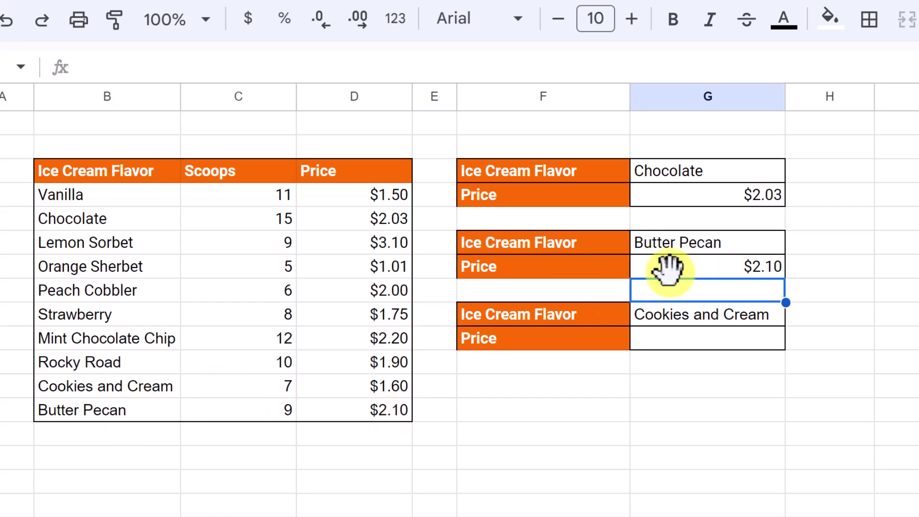
Replace the flavor Butter Pecan in the second lookup box with Strawberry.
{"action": "left_click", "coordinate": [712, 243]}
{"action": "type", "text": "St"}
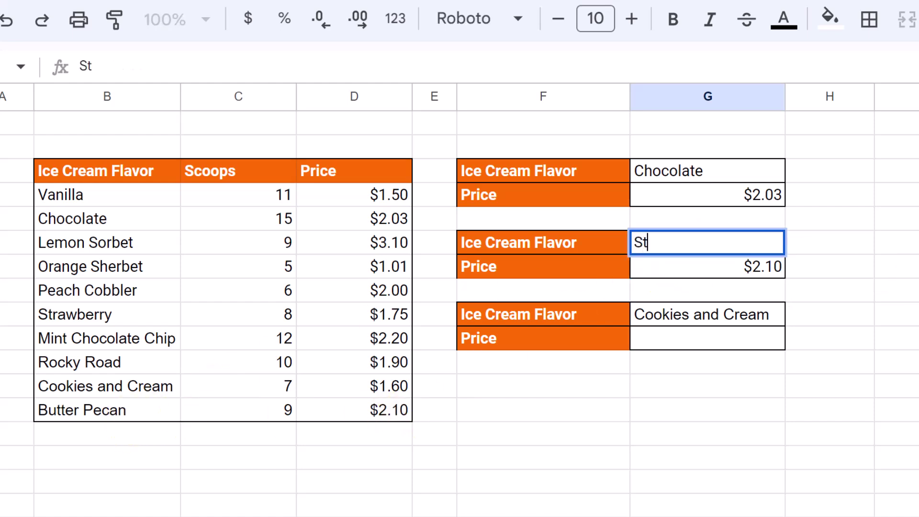
{"action": "type", "text": "rawberry"}
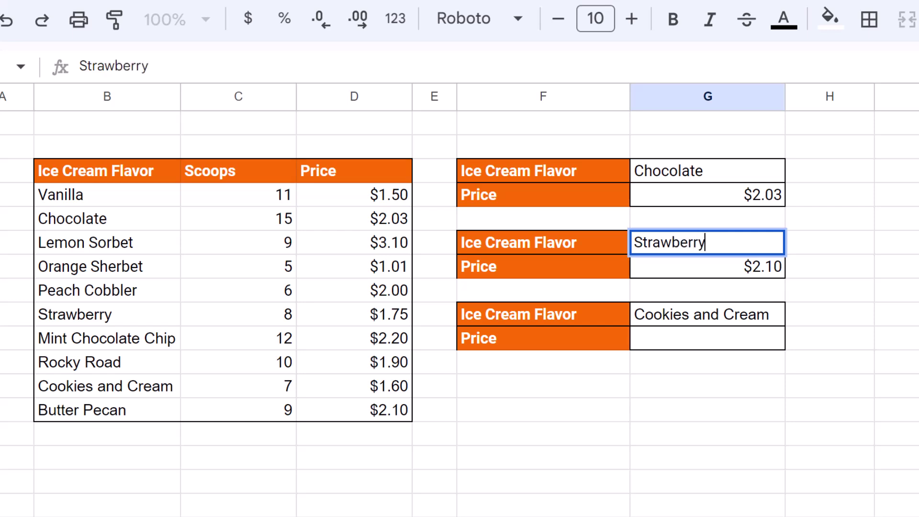
{"action": "key", "text": "Return"}
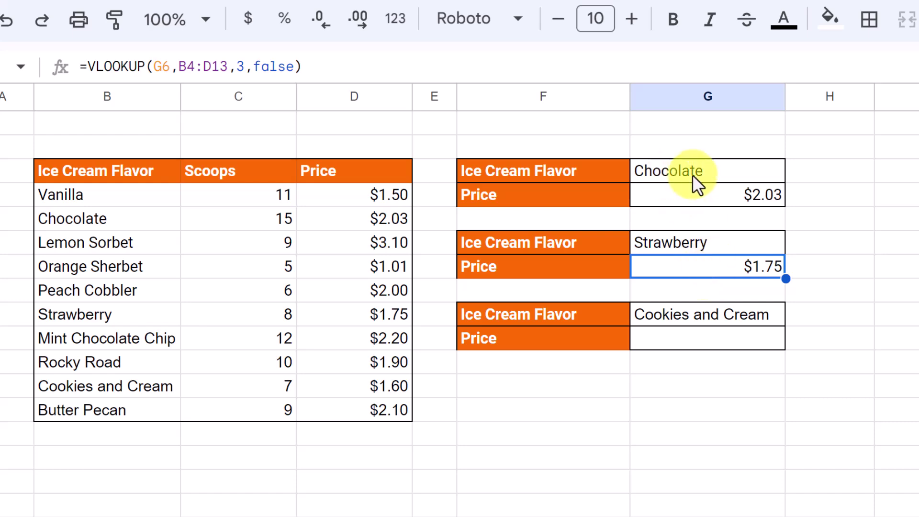
{"action": "left_click", "coordinate": [747, 385]}
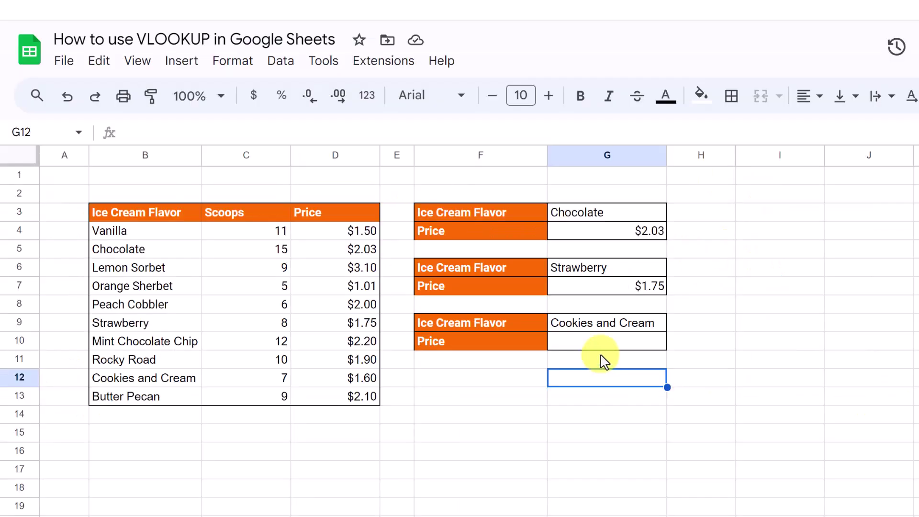
{"action": "left_click", "coordinate": [699, 340]}
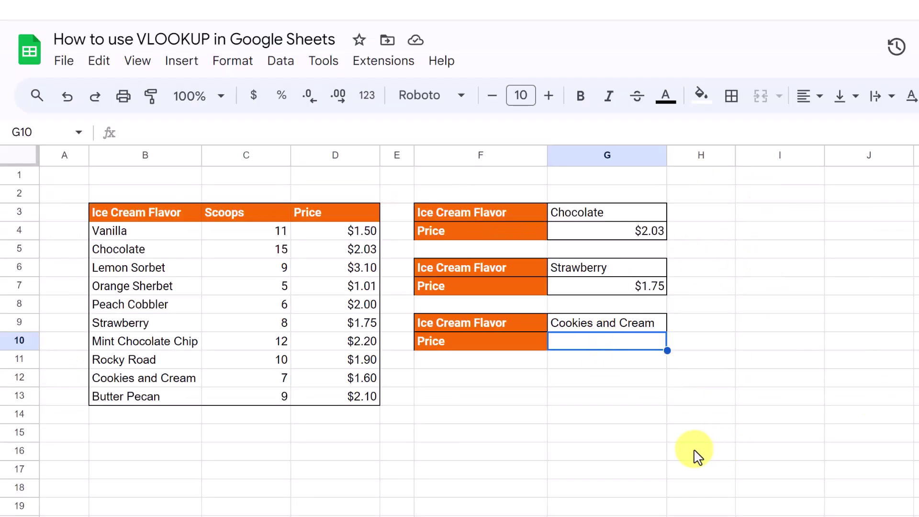
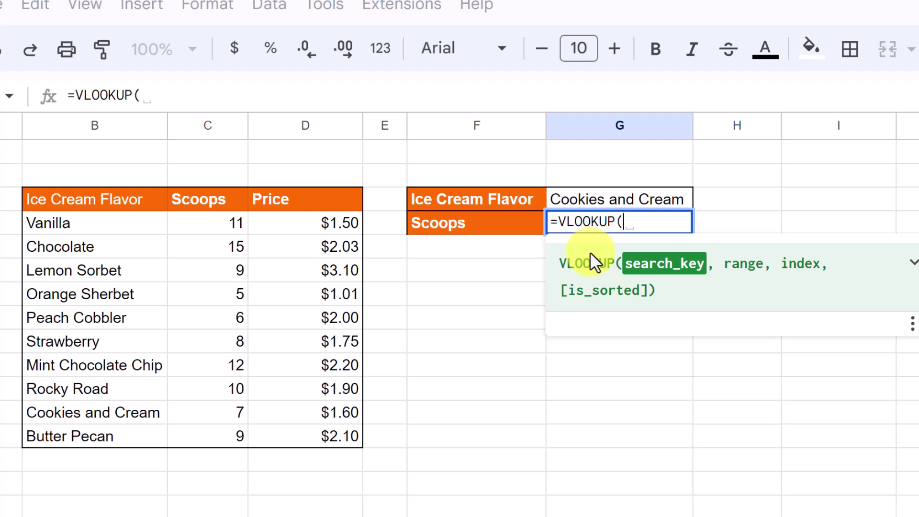
Complete the Scoops VLOOKUP for Cookies and Cream with search key G3, range B4:D13, index 2 and is_sorted false, and enter it.
{"action": "left_click", "coordinate": [595, 195]}
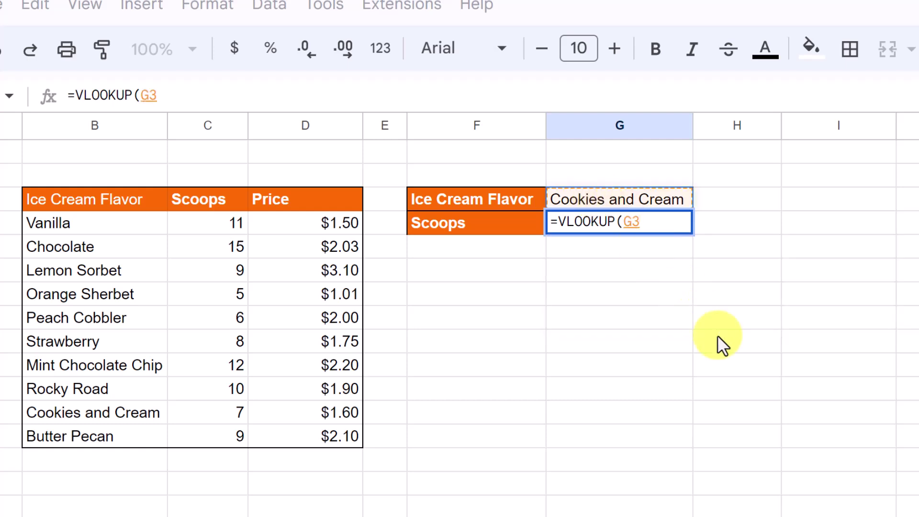
{"action": "type", "text": ","}
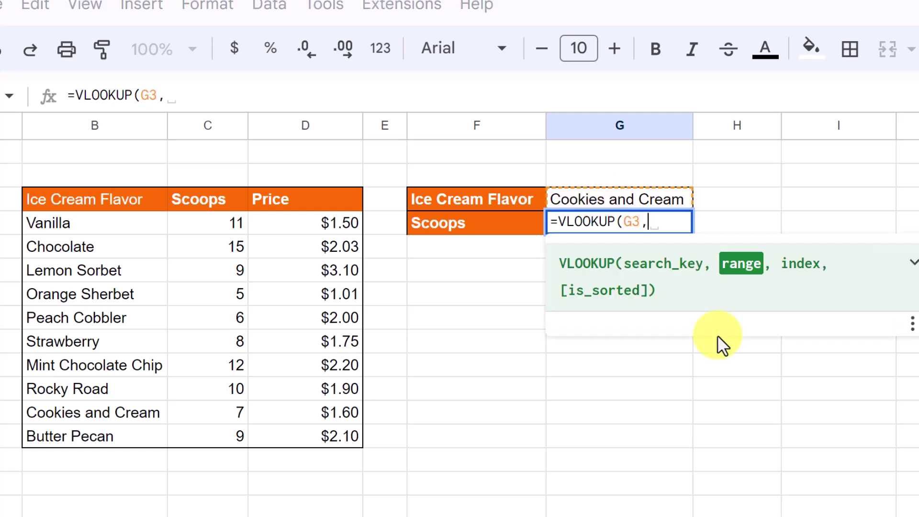
{"action": "left_click_drag", "start_coordinate": [57, 224], "coordinate": [332, 433]}
{"action": "type", "text": ","}
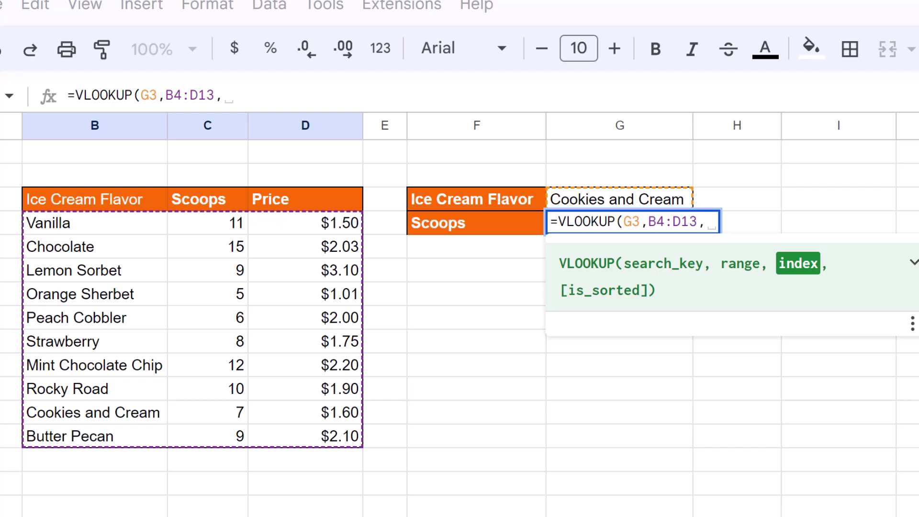
{"action": "type", "text": "2"}
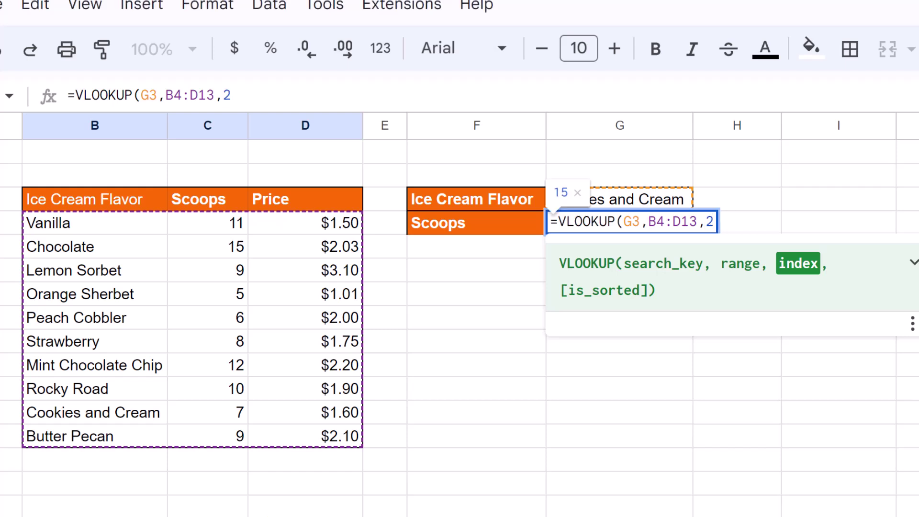
{"action": "type", "text": ", "}
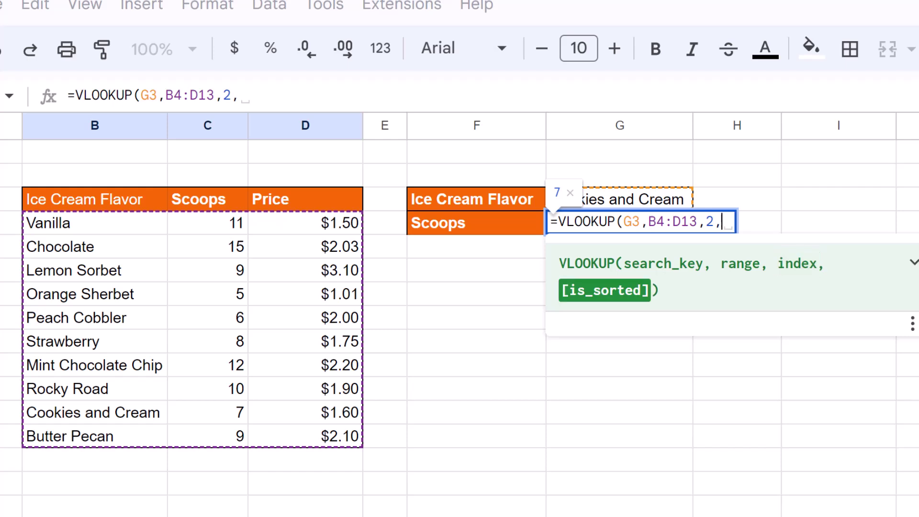
{"action": "type", "text": "fal"}
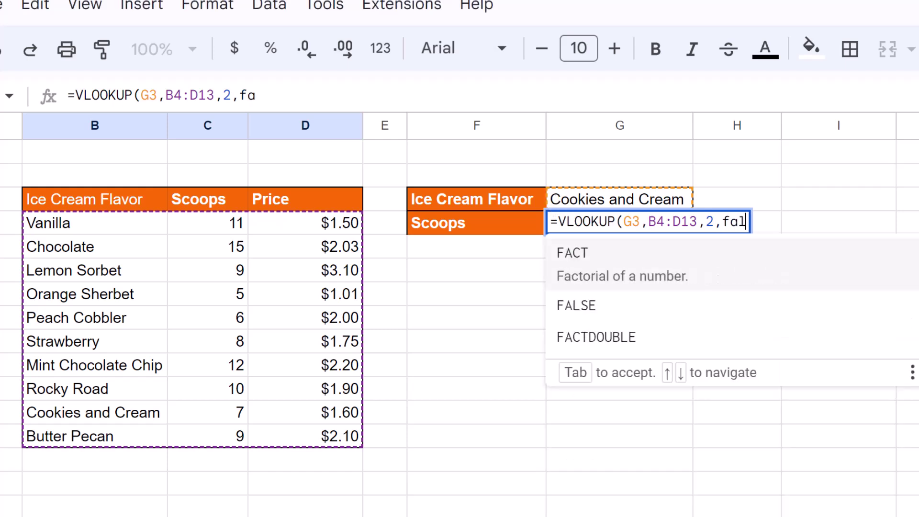
{"action": "type", "text": "se)"}
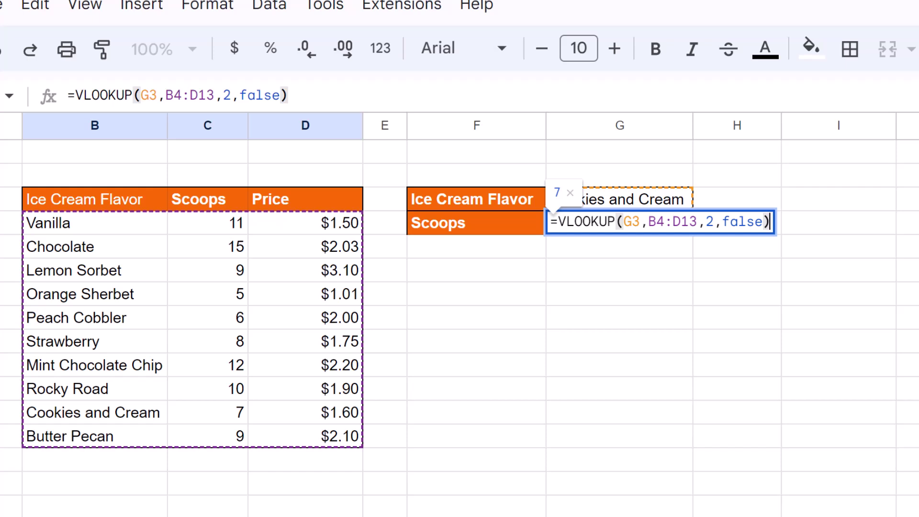
{"action": "key", "text": "Return"}
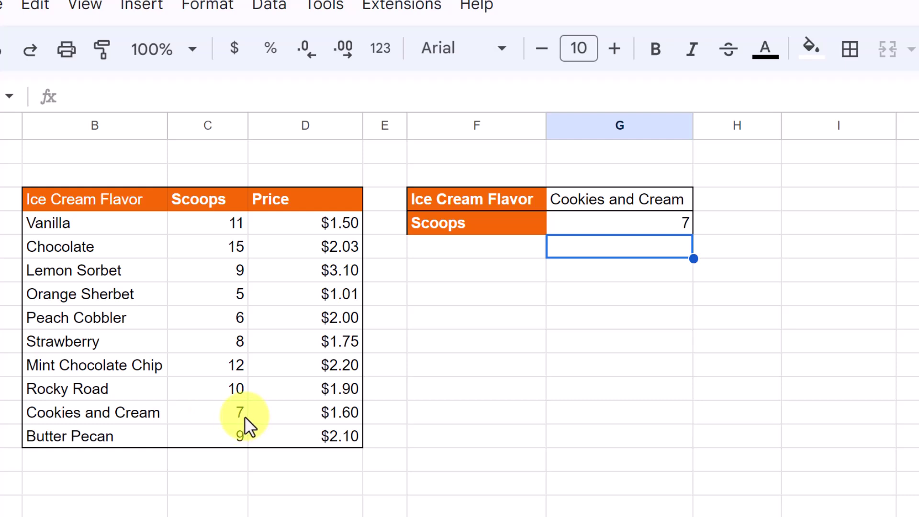
Replace the flavor Cookies and Cream in the Scoops lookup box with Vanilla.
{"action": "left_click", "coordinate": [640, 200]}
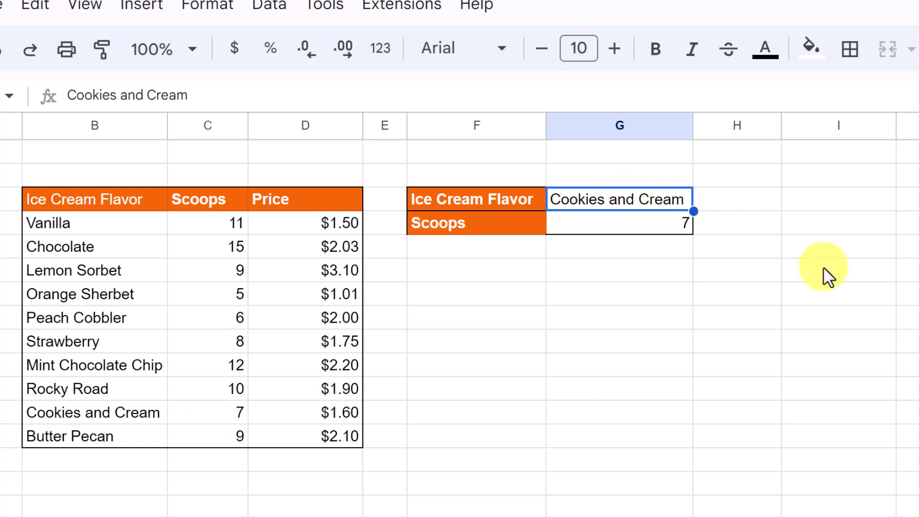
{"action": "type", "text": "Vani"}
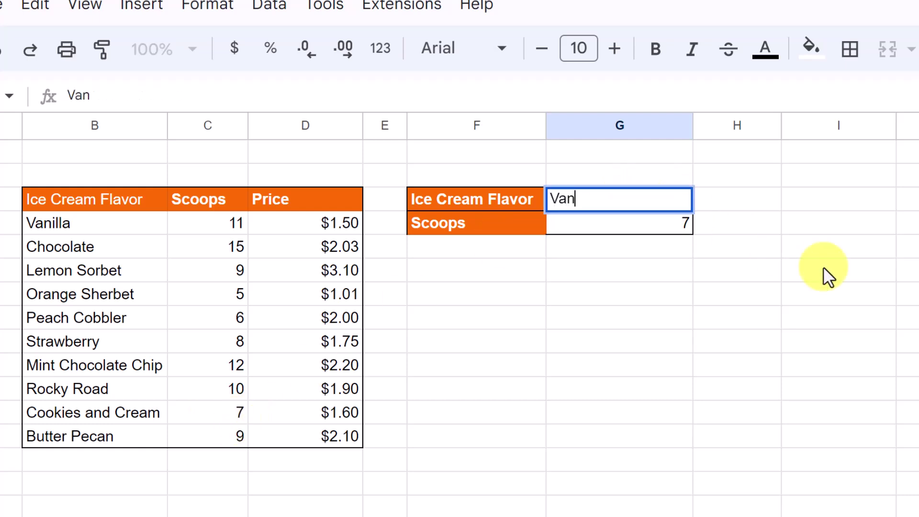
{"action": "type", "text": "lla"}
{"action": "key", "text": "Return"}
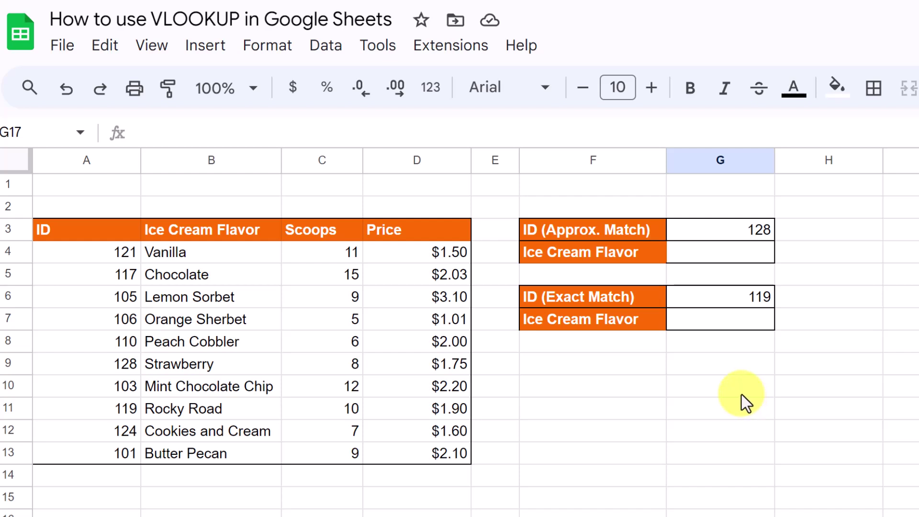
Enter a VLOOKUP in the approximate-match Ice Cream Flavor cell with search key G3, range A4:D13, index 2 and is_sorted true.
{"action": "left_click", "coordinate": [717, 256]}
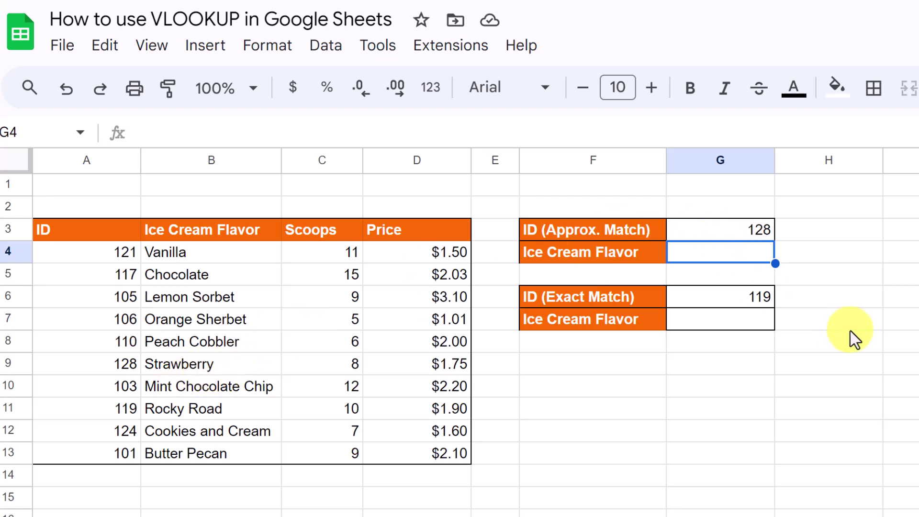
{"action": "type", "text": "=vl"}
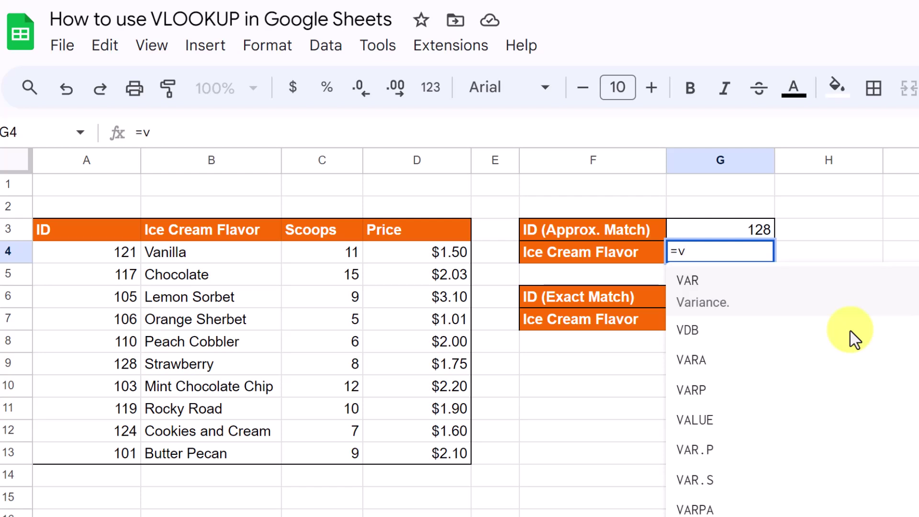
{"action": "left_click", "coordinate": [723, 289]}
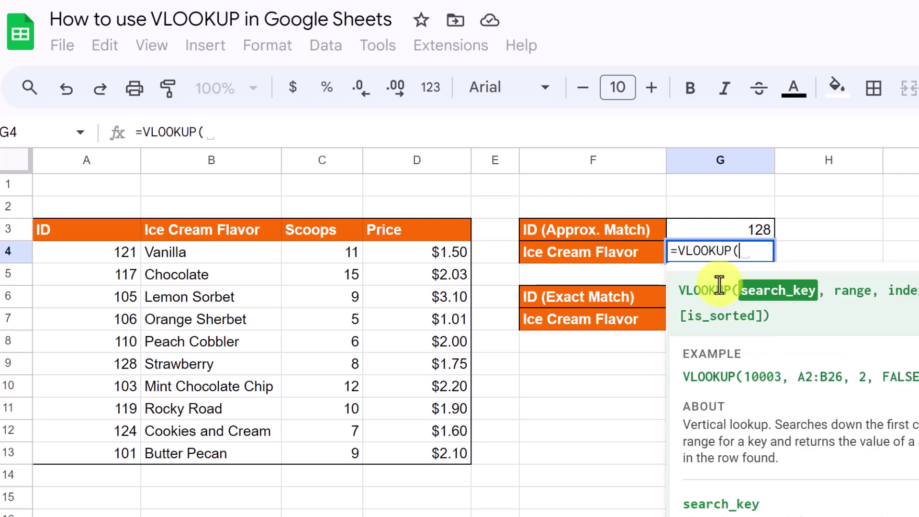
{"action": "left_click", "coordinate": [738, 227]}
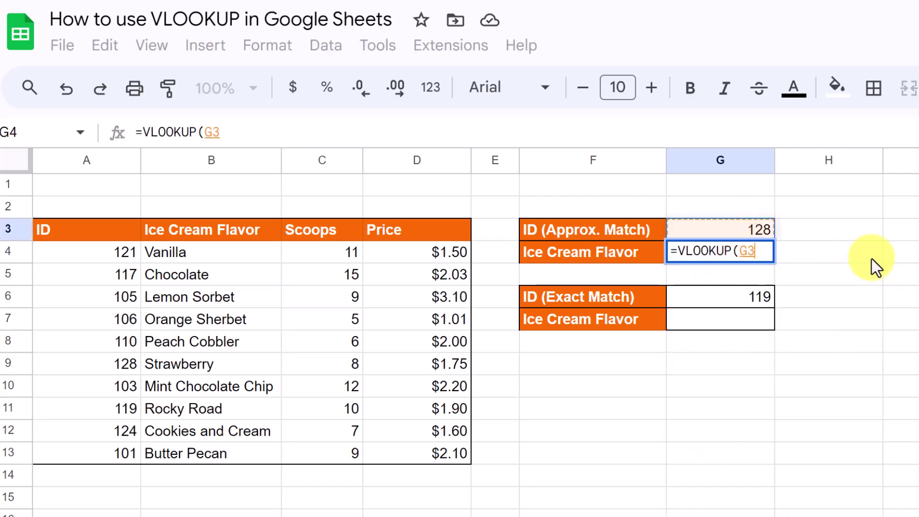
{"action": "type", "text": ","}
{"action": "left_click_drag", "start_coordinate": [73, 259], "coordinate": [394, 448]}
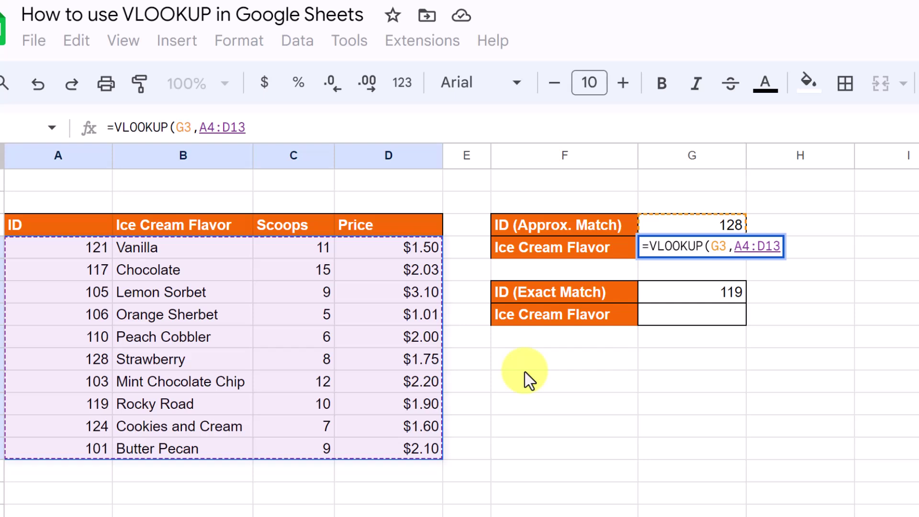
{"action": "type", "text": ","}
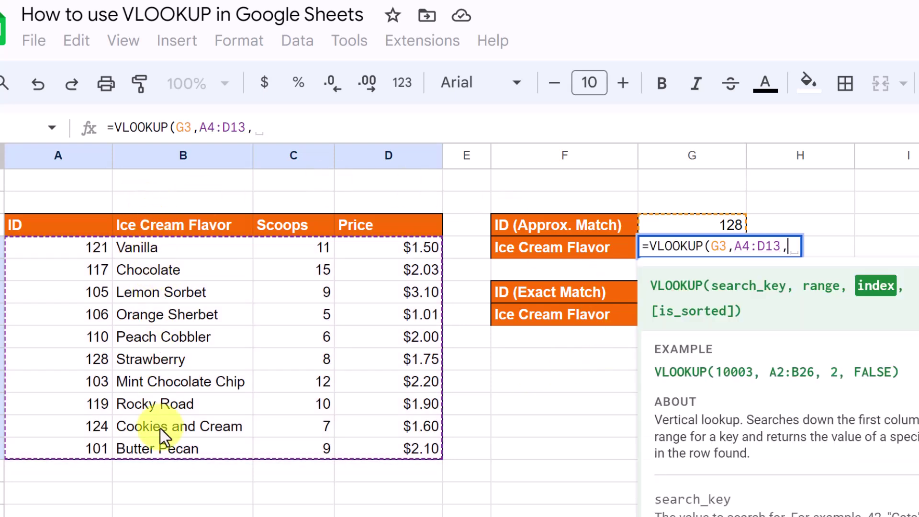
{"action": "type", "text": "2"}
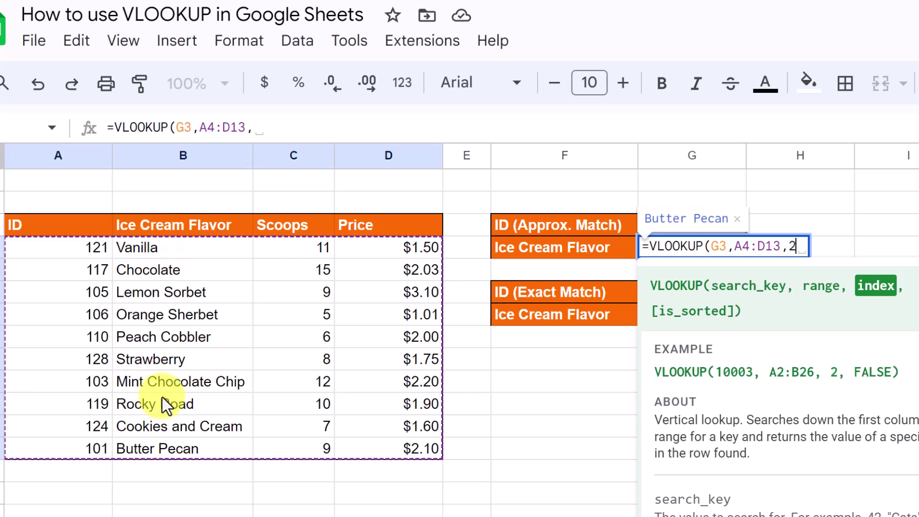
{"action": "type", "text": ", "}
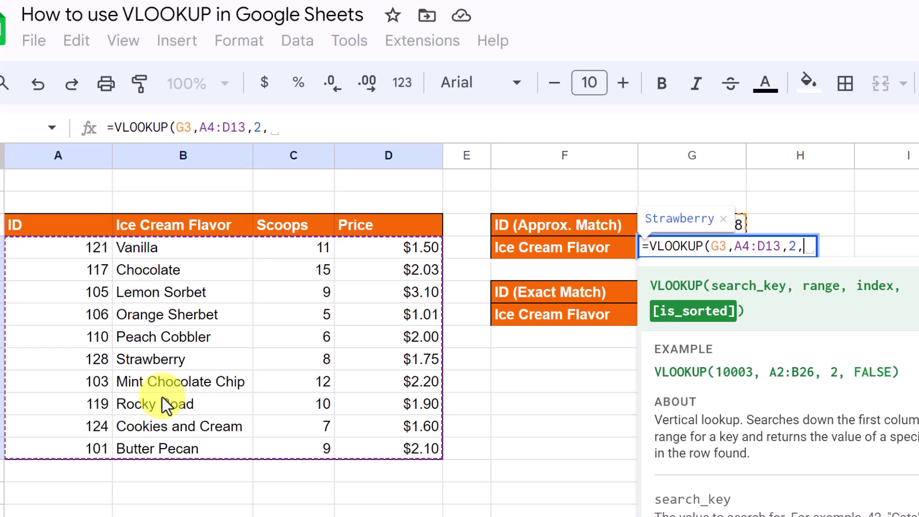
{"action": "type", "text": "true)"}
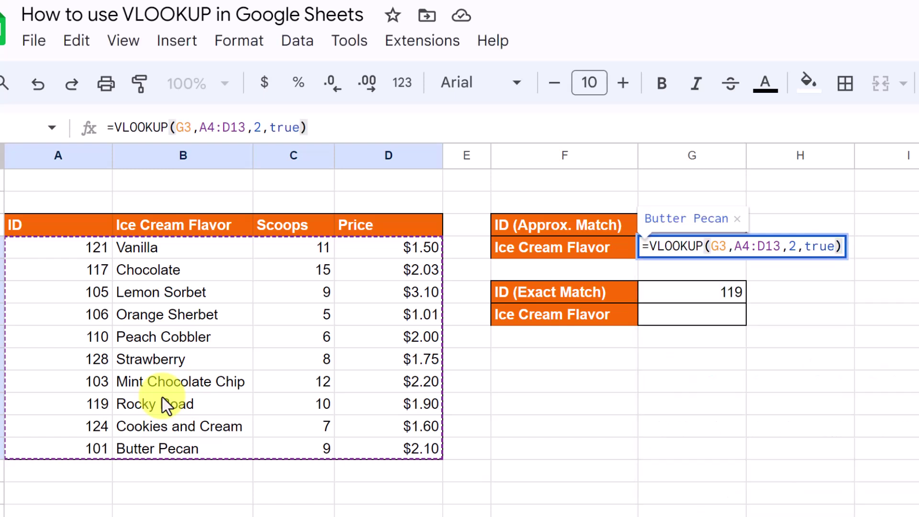
{"action": "key", "text": "Return"}
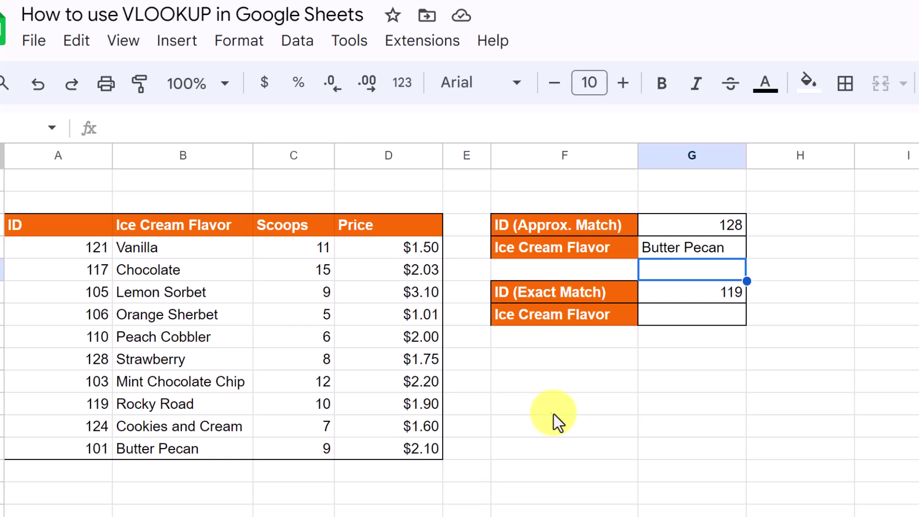
Sort the ice cream data range A4:D13 by column A in A to Z order.
{"action": "left_click_drag", "start_coordinate": [18, 252], "coordinate": [403, 455]}
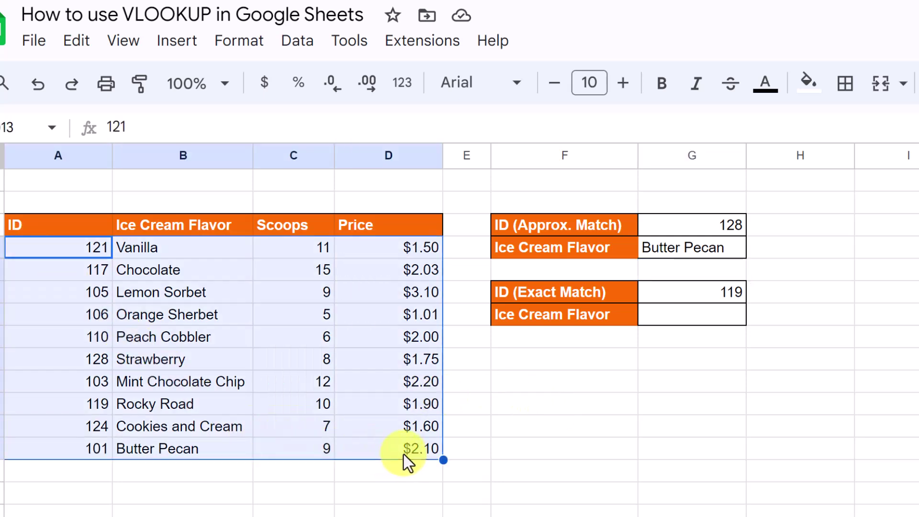
{"action": "left_click", "coordinate": [302, 49]}
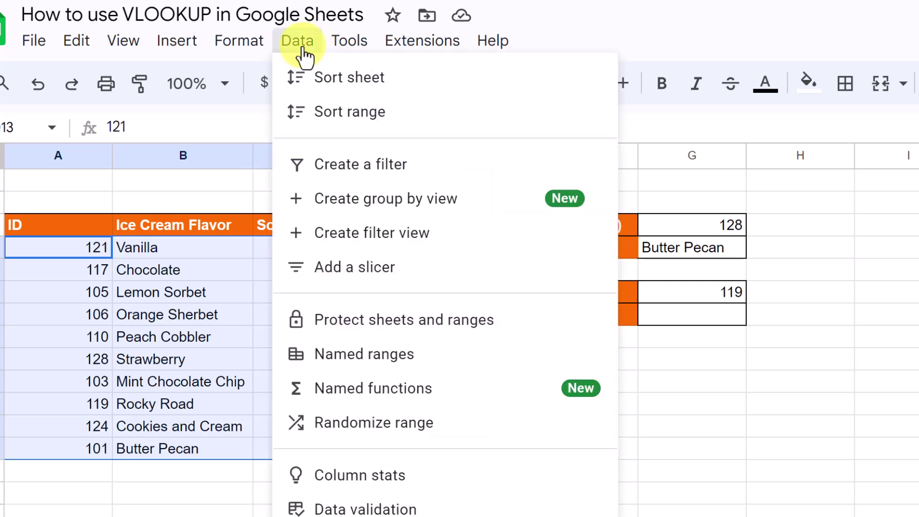
{"action": "mouse_move", "coordinate": [367, 117]}
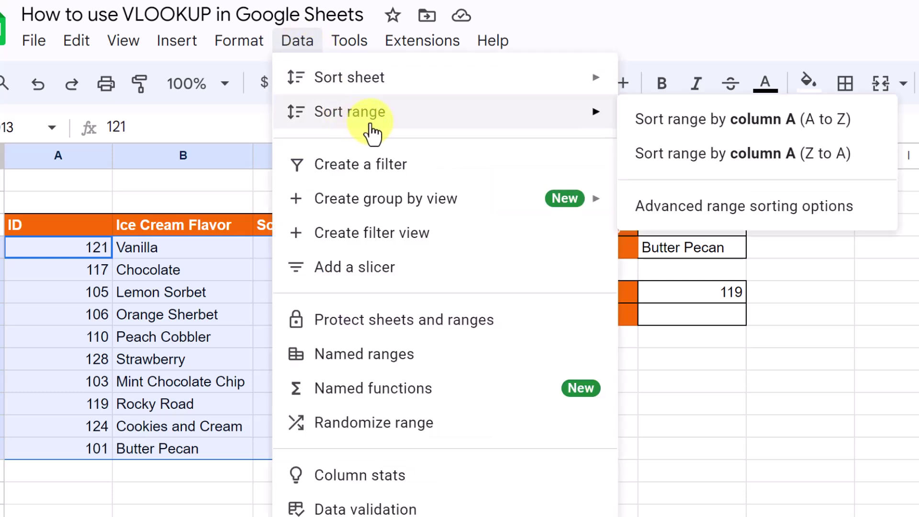
{"action": "left_click", "coordinate": [761, 138]}
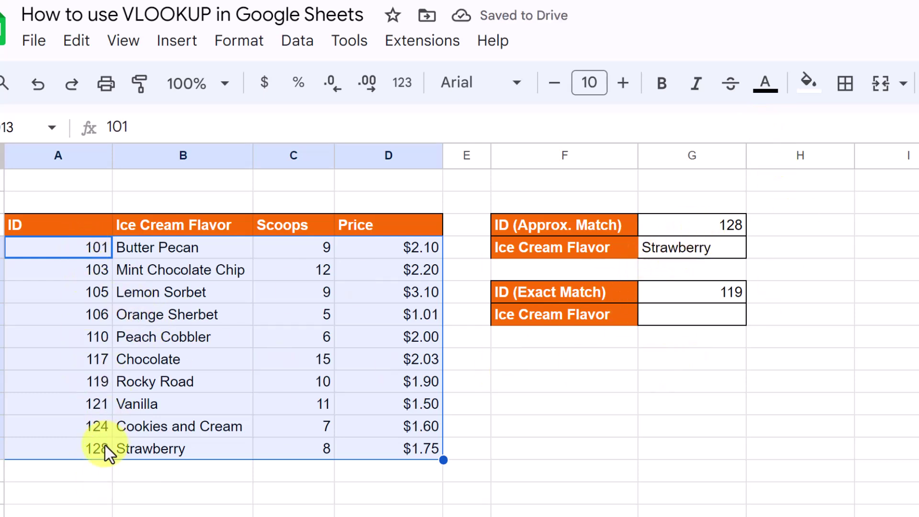
{"action": "left_click", "coordinate": [538, 428]}
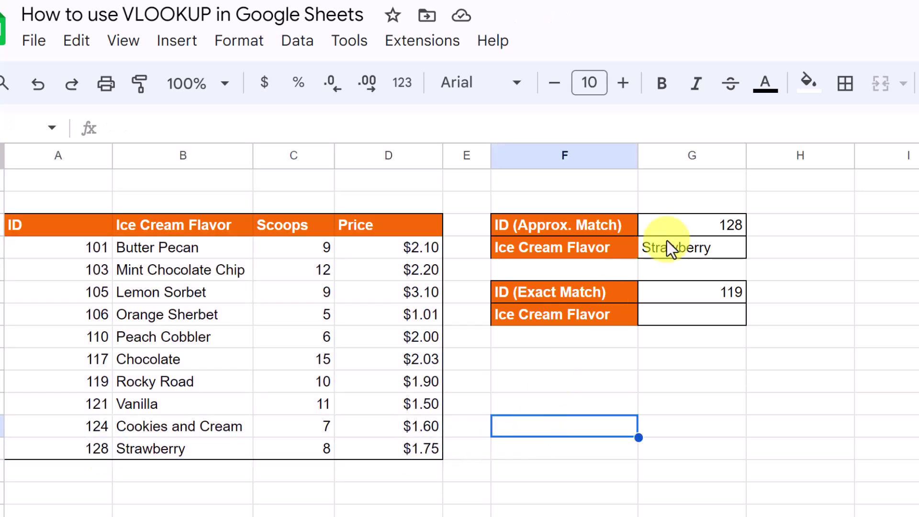
Set the approximate-match lookup ID to 117.
{"action": "left_click", "coordinate": [732, 219]}
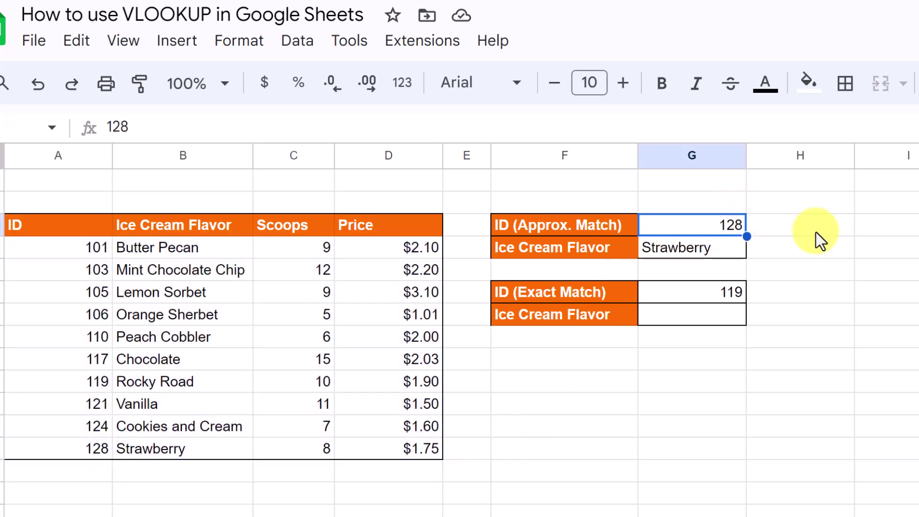
{"action": "type", "text": "11"}
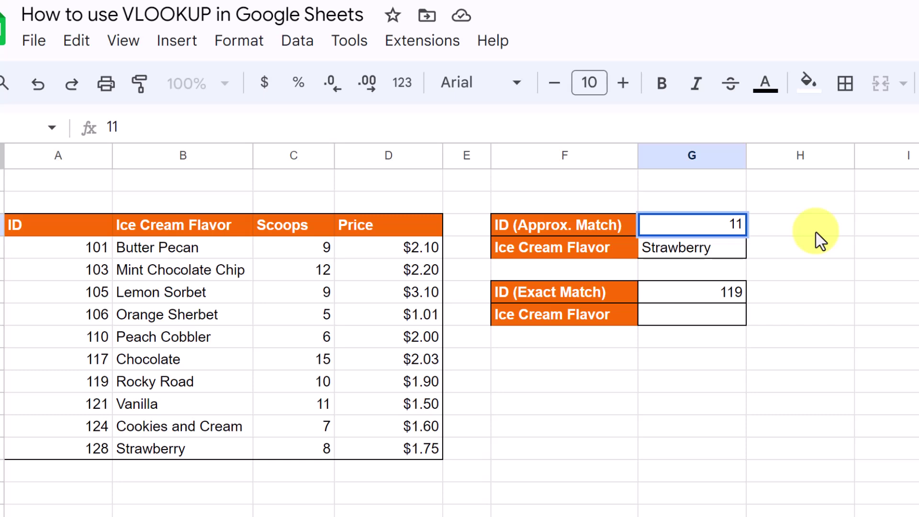
{"action": "type", "text": "7"}
{"action": "key", "text": "Return"}
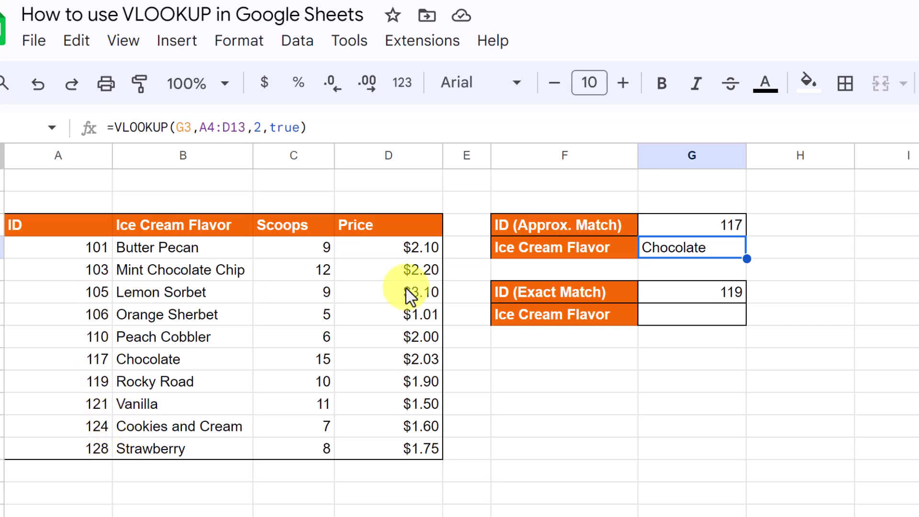
Set the approximate-match lookup ID to 104.
{"action": "left_click", "coordinate": [729, 230]}
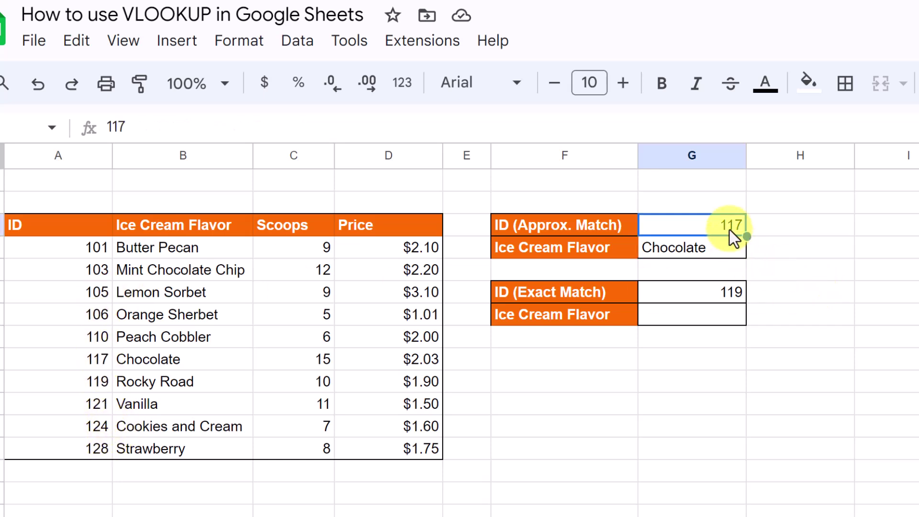
{"action": "type", "text": "104"}
{"action": "key", "text": "Return"}
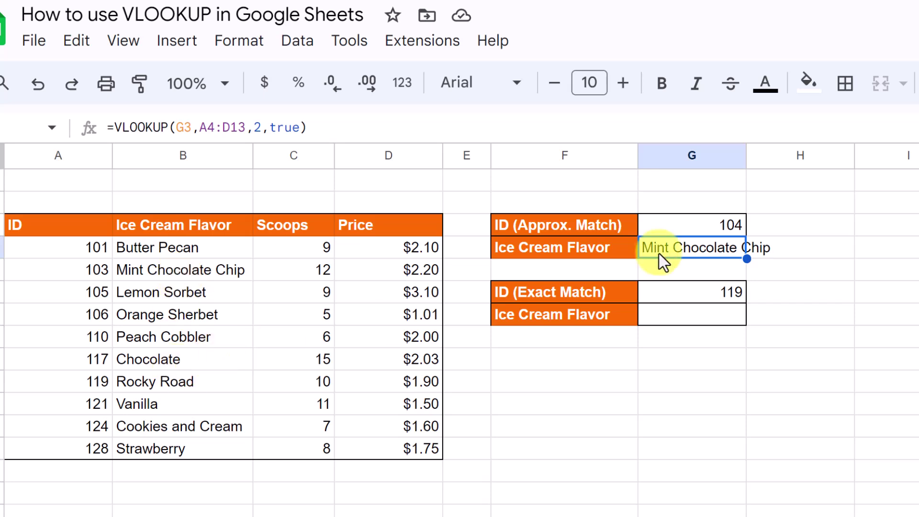
Set the approximate-match lookup ID to 111.
{"action": "left_click", "coordinate": [730, 223]}
{"action": "type", "text": "11"}
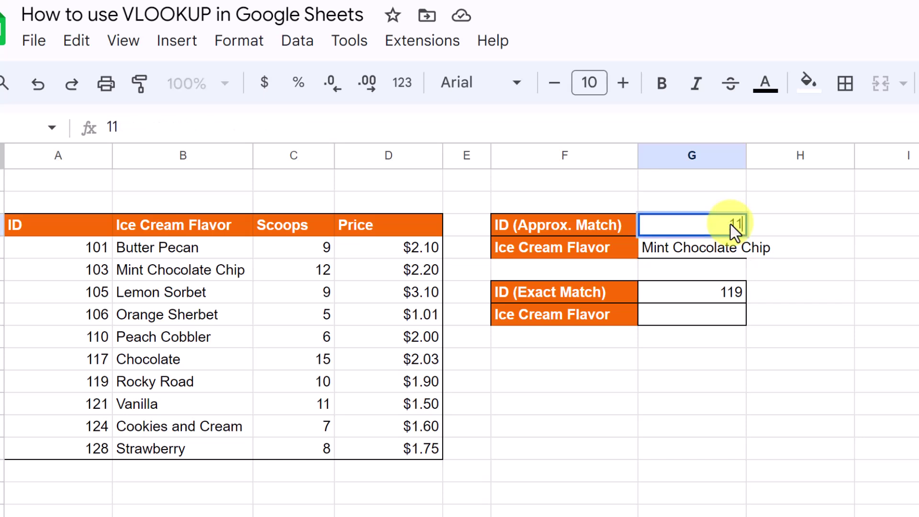
{"action": "type", "text": "1"}
{"action": "key", "text": "Return"}
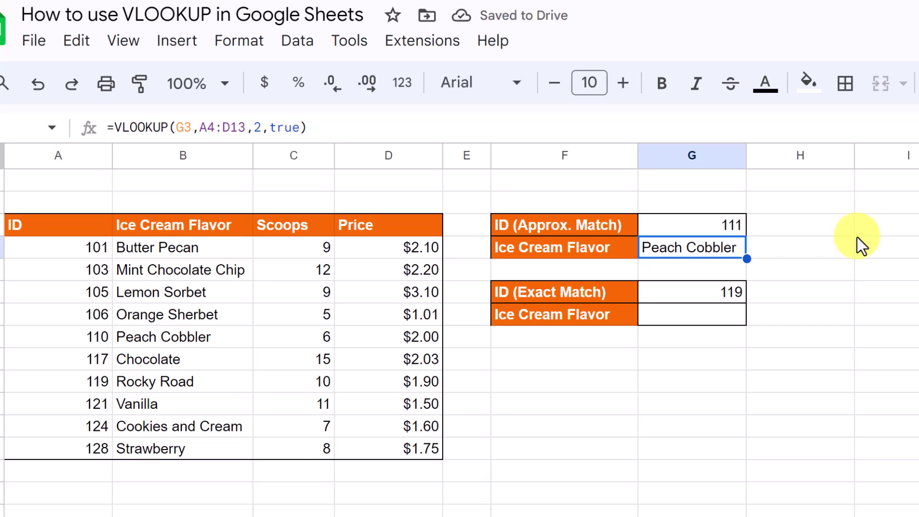
Enter the exact-match flavor formula =VLOOKUP(G6,A4:D13,2,false) in the cell below the exact-match ID.
{"action": "left_click", "coordinate": [690, 323]}
{"action": "type", "text": "="}
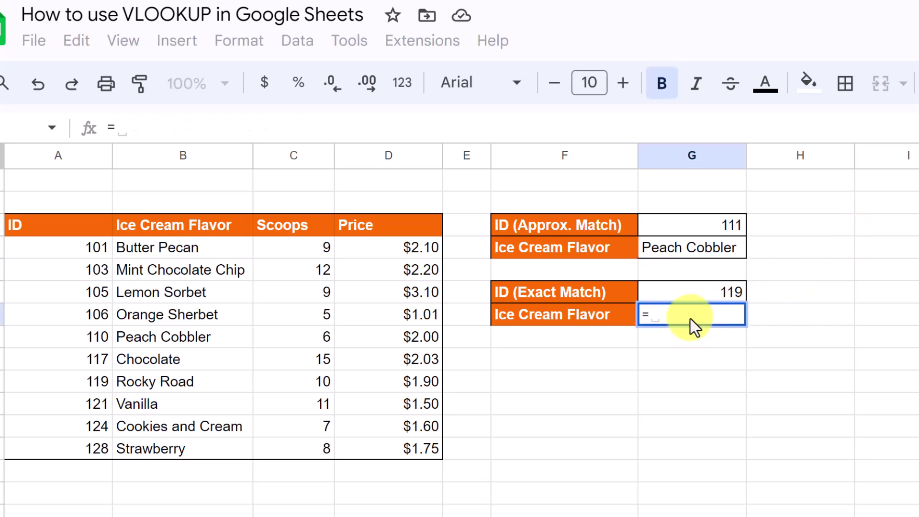
{"action": "type", "text": "vl"}
{"action": "key", "text": "Tab"}
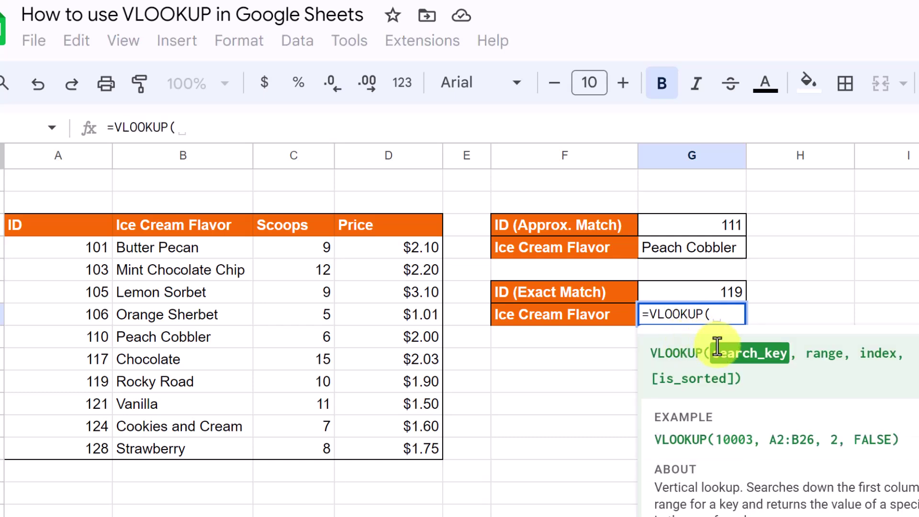
{"action": "left_click", "coordinate": [725, 288]}
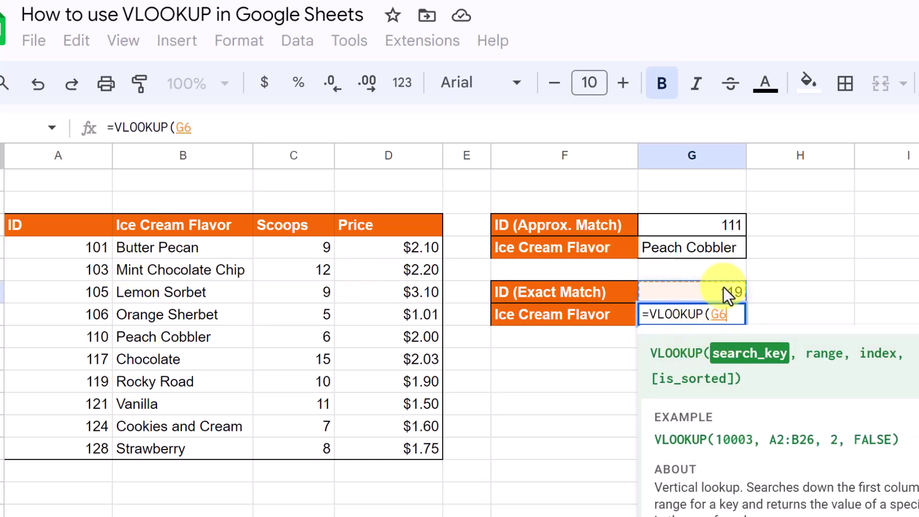
{"action": "type", "text": ","}
{"action": "left_click_drag", "start_coordinate": [12, 250], "coordinate": [376, 448]}
{"action": "type", "text": ","}
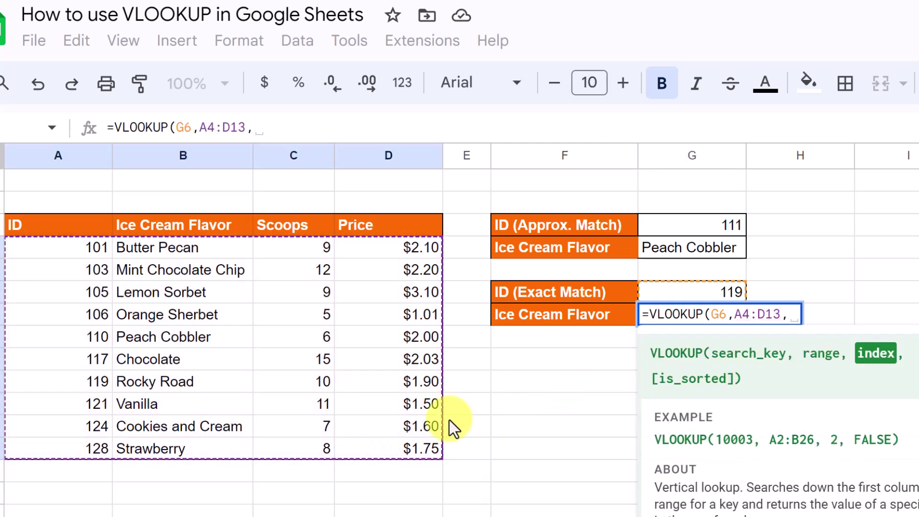
{"action": "type", "text": "2"}
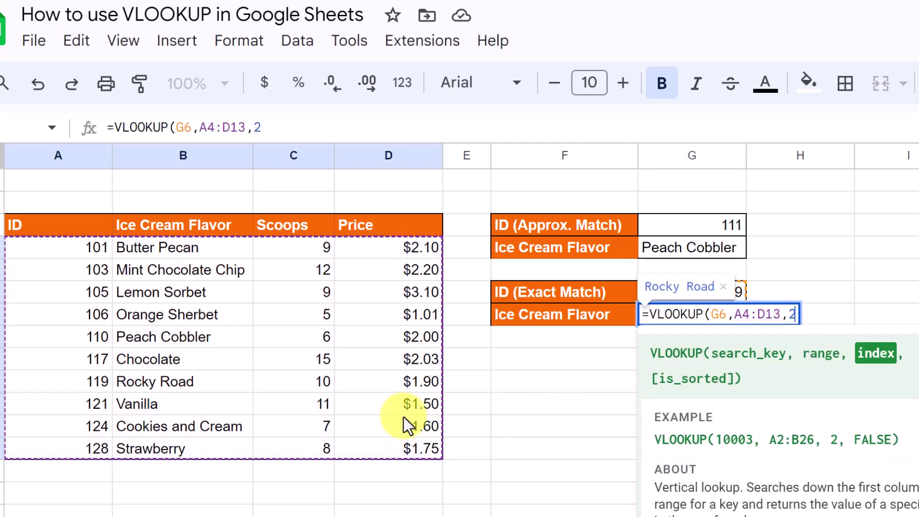
{"action": "type", "text": ",false)"}
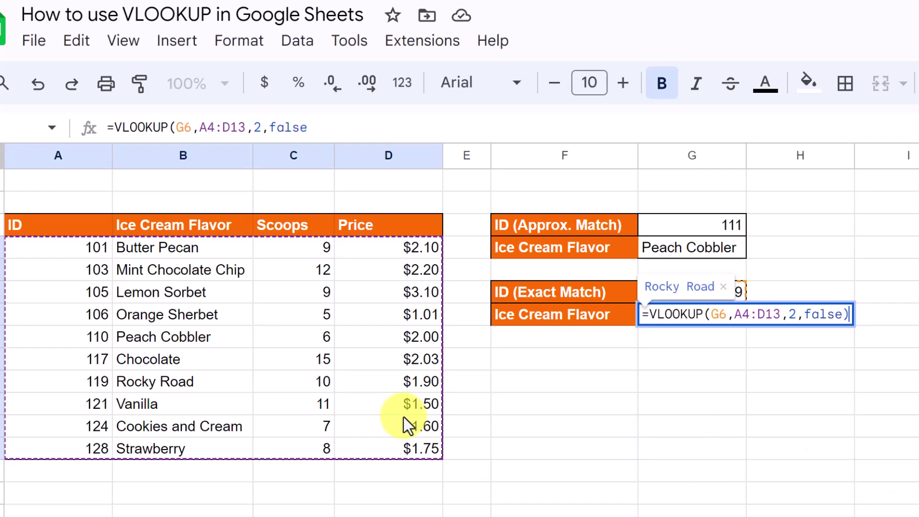
{"action": "key", "text": "Return"}
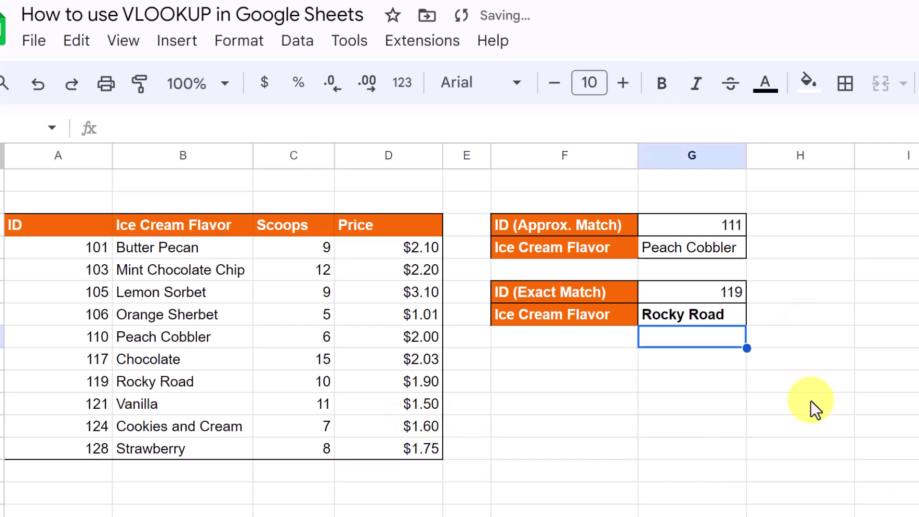
Set the exact-match lookup ID to 107.
{"action": "left_click", "coordinate": [726, 295]}
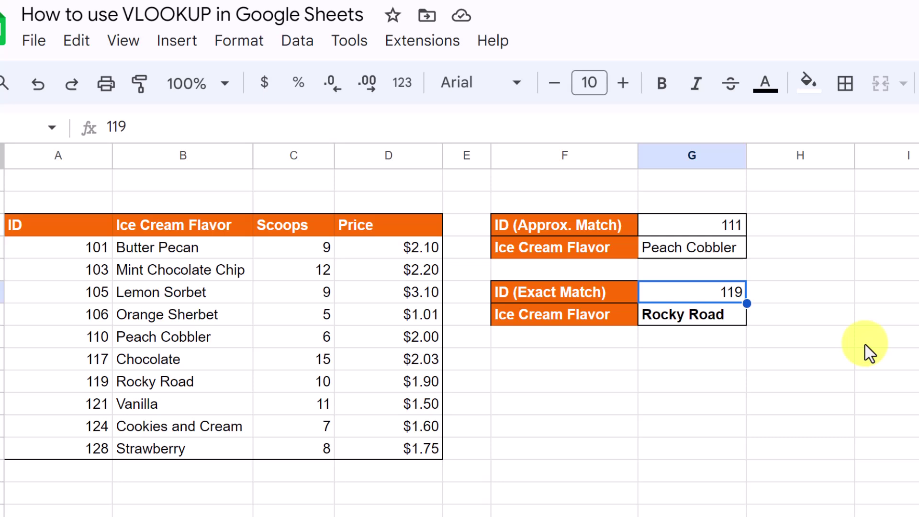
{"action": "type", "text": "107"}
{"action": "key", "text": "Return"}
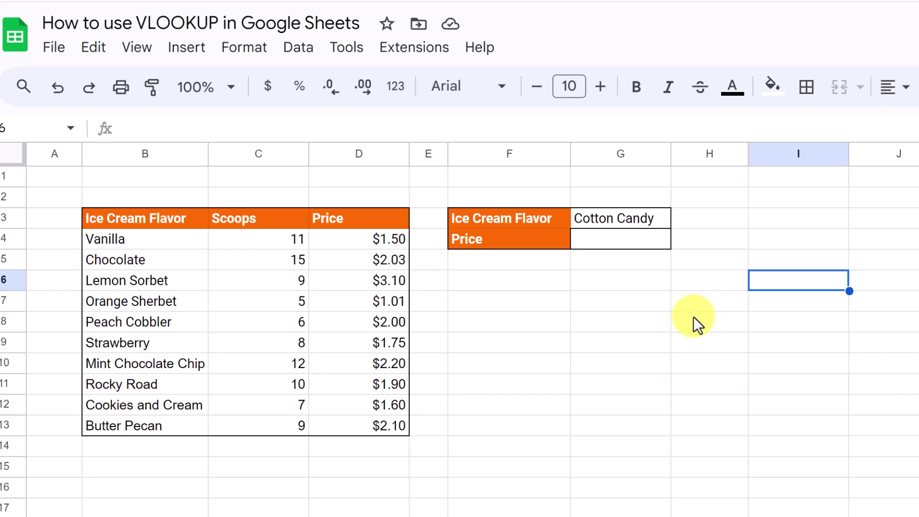
Start an IFNA formula in the empty Price cell G4 of the Cotton Candy lookup.
{"action": "left_click", "coordinate": [605, 240]}
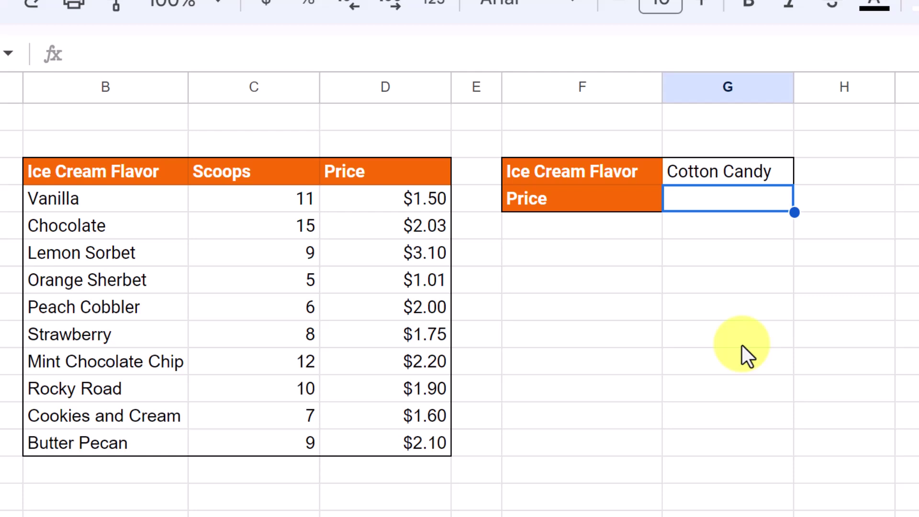
{"action": "type", "text": "="}
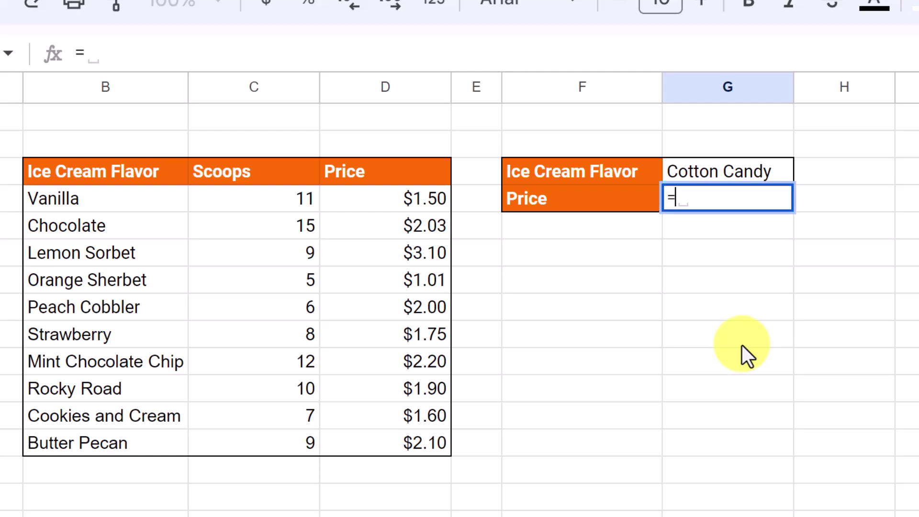
{"action": "type", "text": "if"}
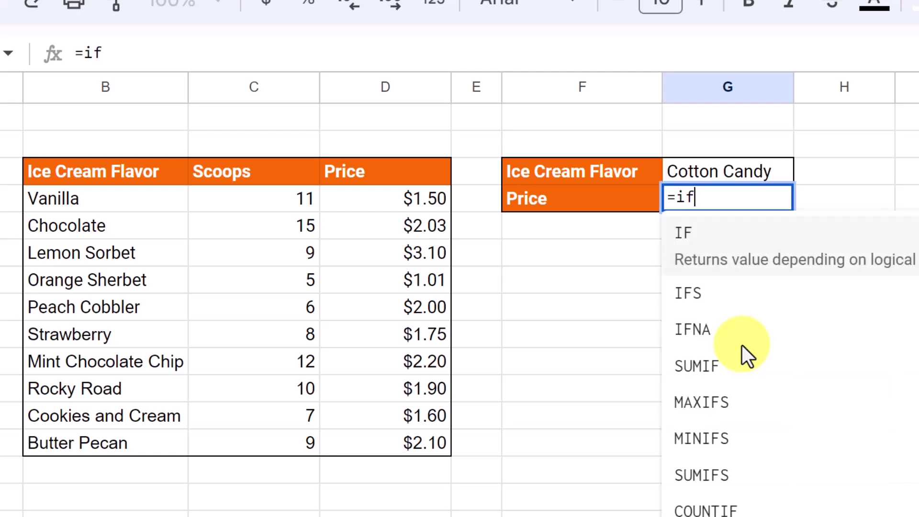
{"action": "type", "text": "na"}
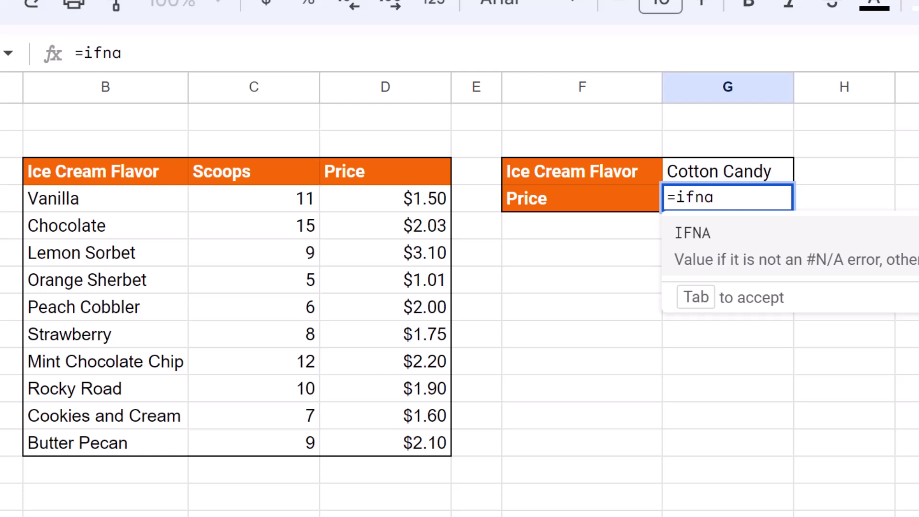
{"action": "left_click", "coordinate": [730, 261]}
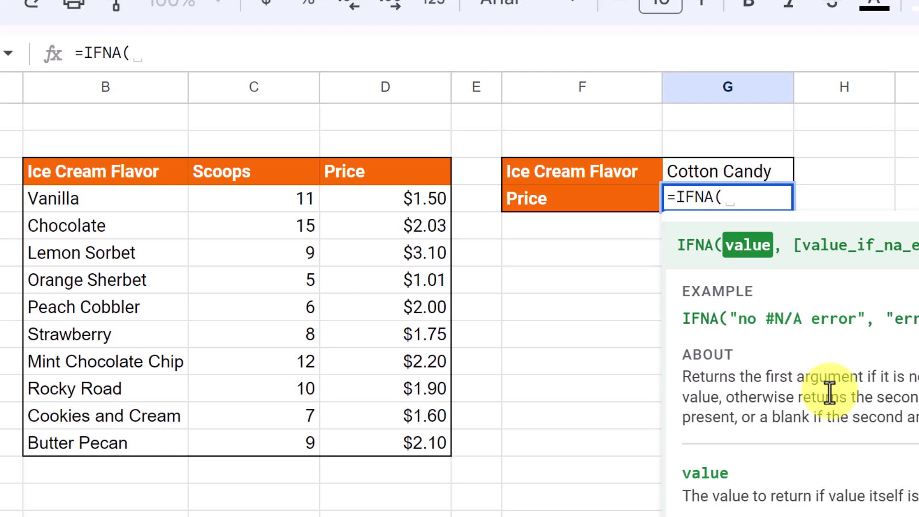
Nest VLOOKUP(G3,B4:D13,3,false) as the value argument of the IFNA formula.
{"action": "type", "text": "vlo"}
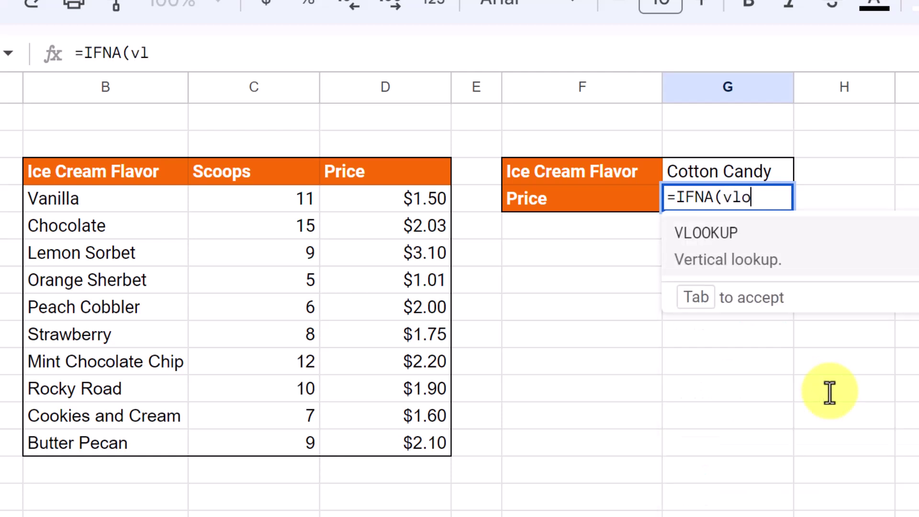
{"action": "left_click", "coordinate": [733, 248]}
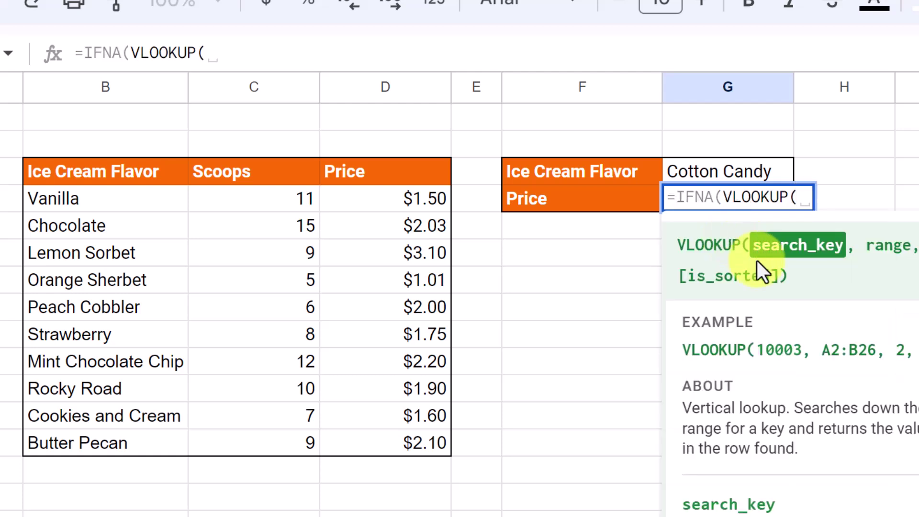
{"action": "left_click", "coordinate": [698, 167]}
{"action": "type", "text": ","}
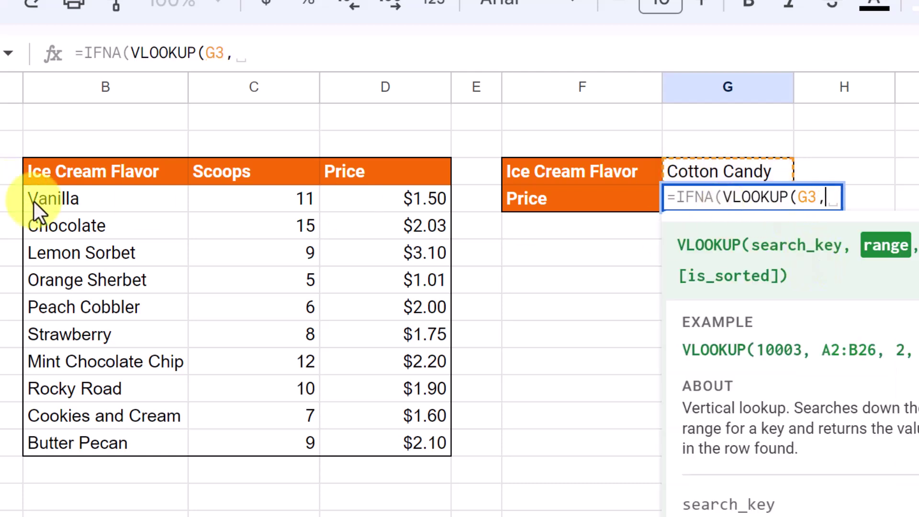
{"action": "left_click_drag", "start_coordinate": [57, 203], "coordinate": [395, 430]}
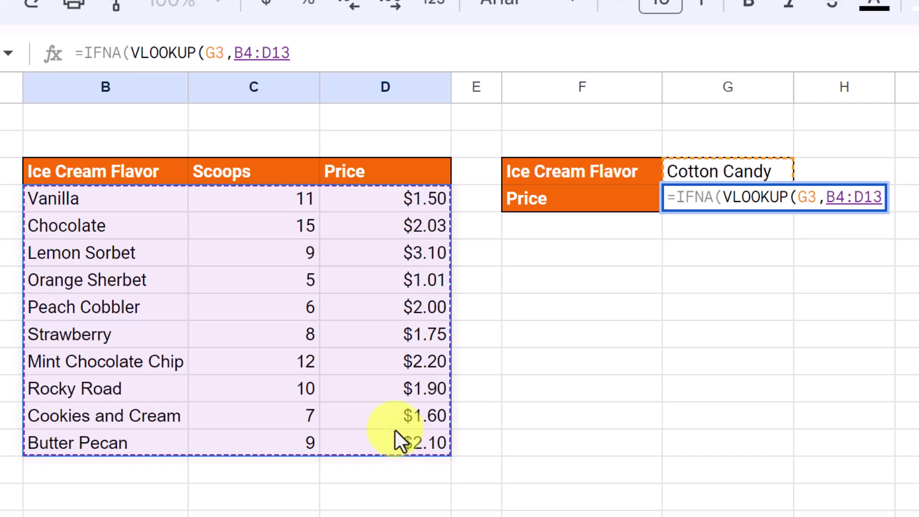
{"action": "type", "text": ","}
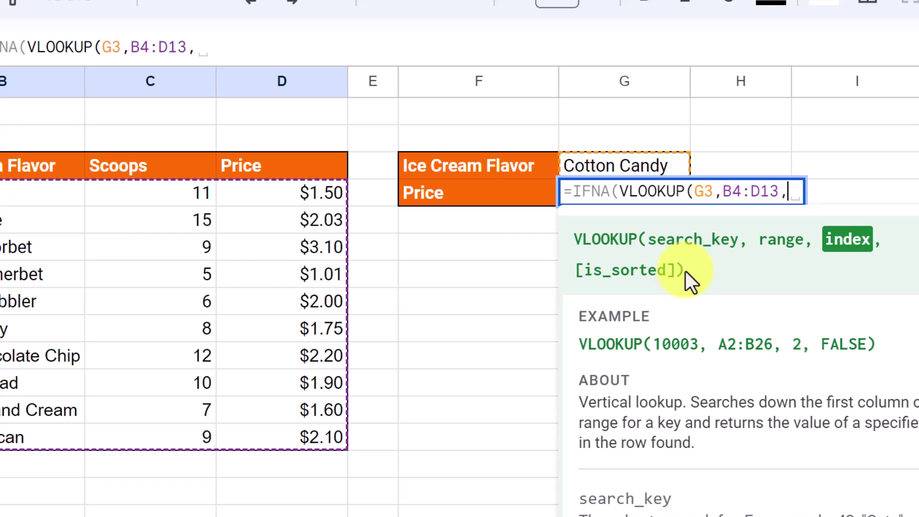
{"action": "type", "text": "3"}
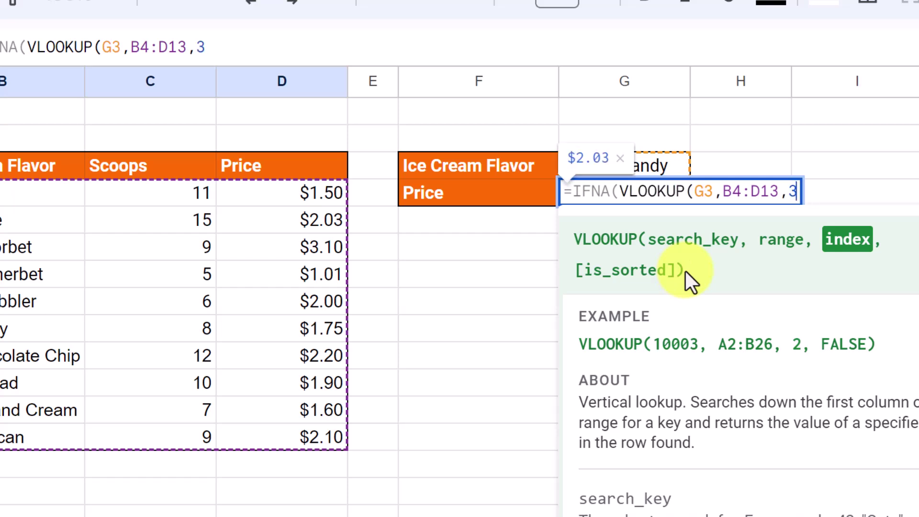
{"action": "type", "text": ",false)"}
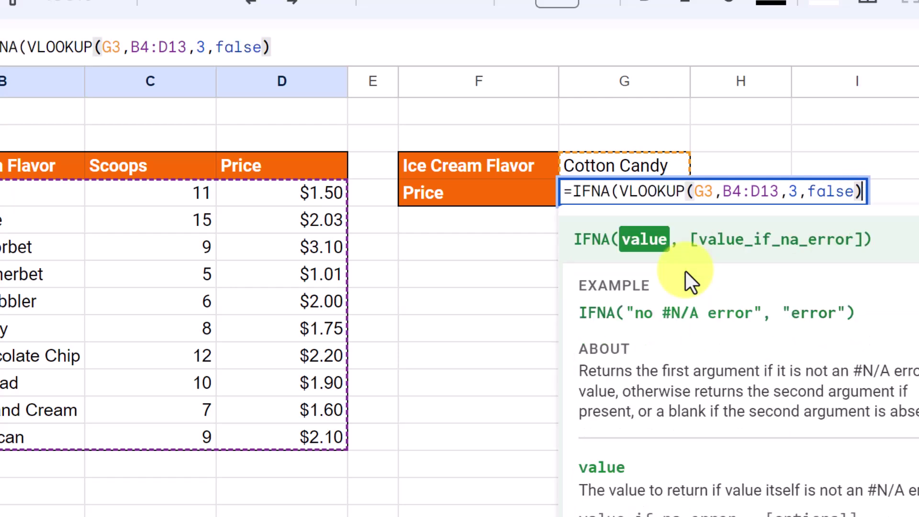
Complete the IFNA formula in G4 with "NOT FOUND" as its fallback value and review the entered formula.
{"action": "type", "text": ", "}
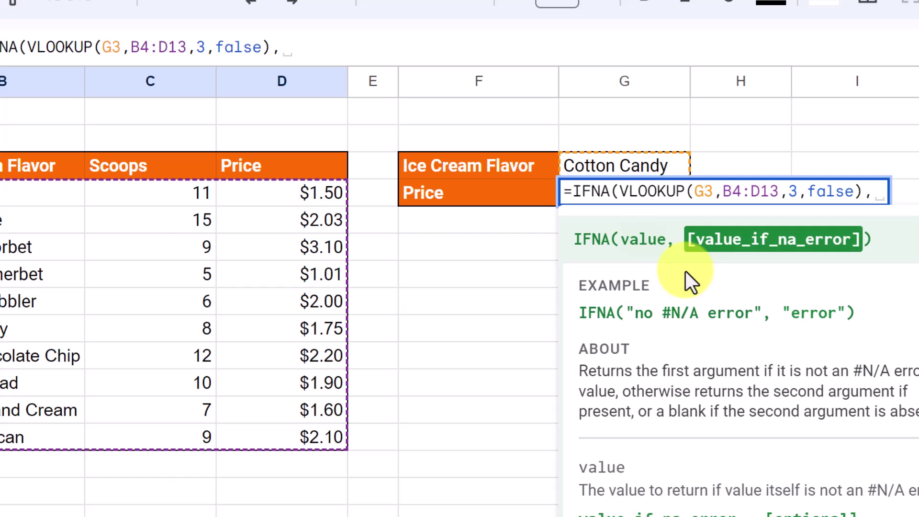
{"action": "type", "text": "\"No"}
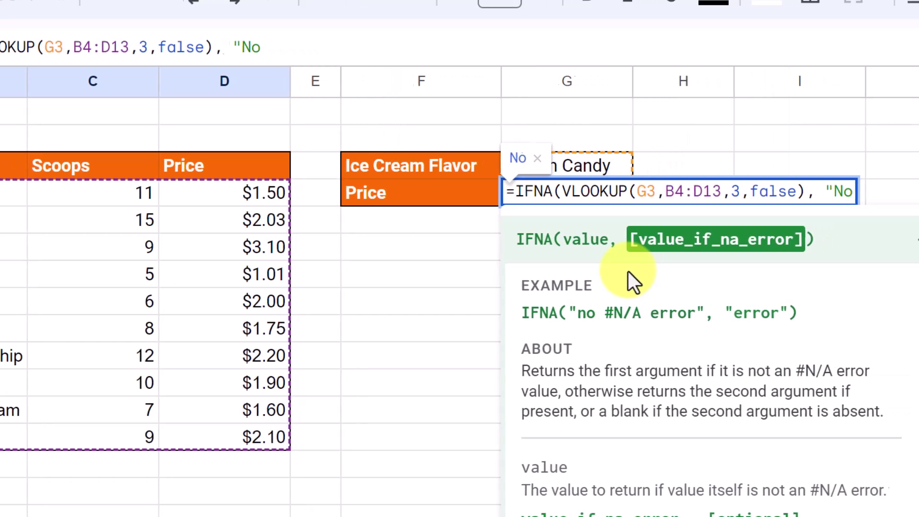
{"action": "key", "text": "BackSpace"}
{"action": "type", "text": "OT FOUND"}
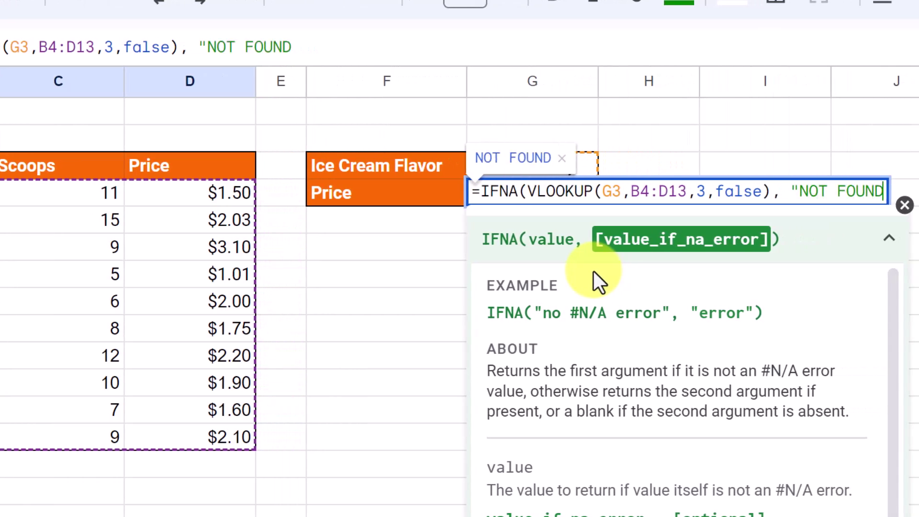
{"action": "type", "text": "\")"}
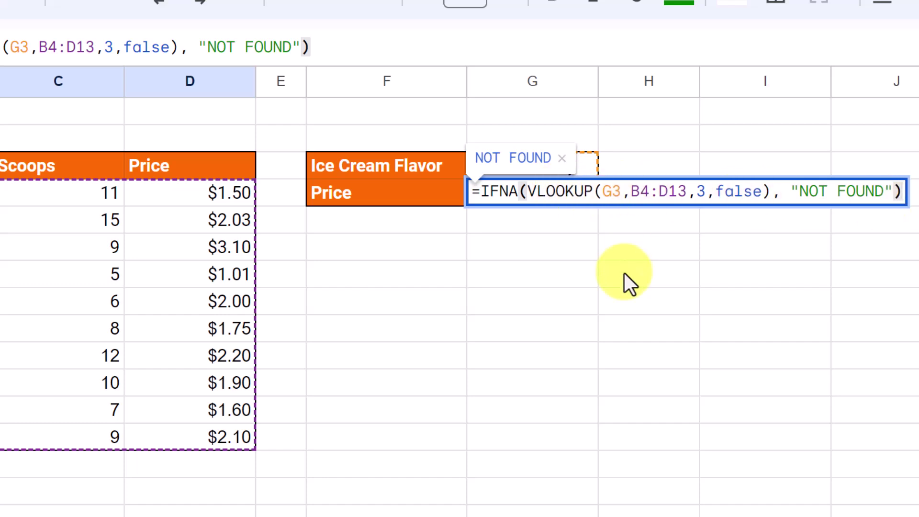
{"action": "key", "text": "Return"}
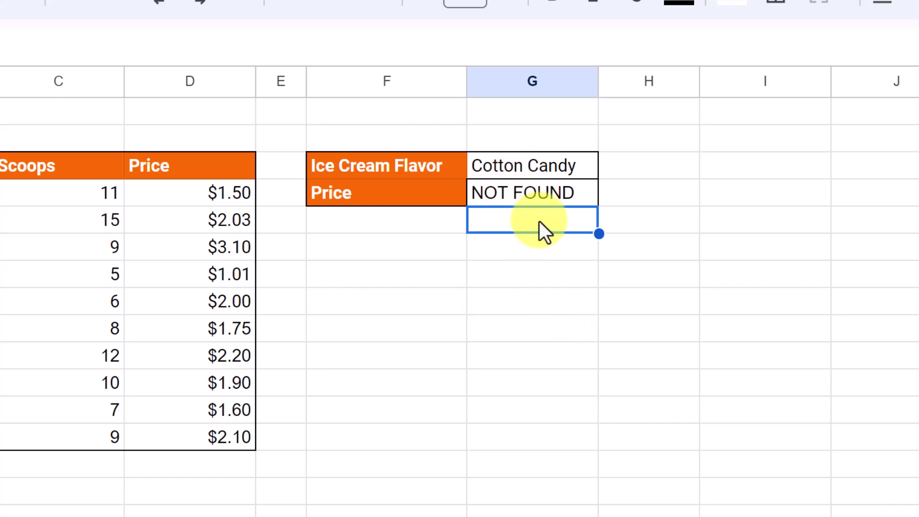
{"action": "left_click", "coordinate": [542, 196]}
{"action": "double_click", "coordinate": [543, 197]}
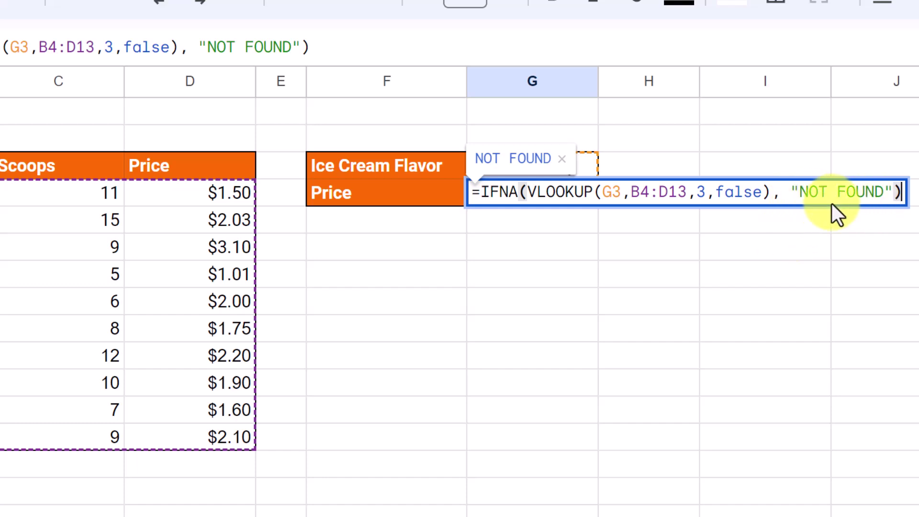
{"action": "key", "text": "Return"}
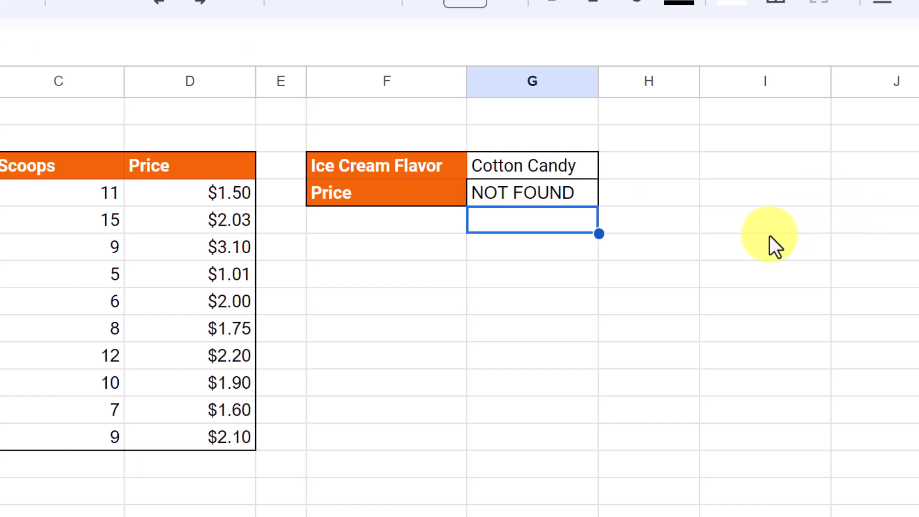
Test the price lookup by setting the flavor in G3 to Vanilla, followed by Pencil.
{"action": "left_click", "coordinate": [539, 170]}
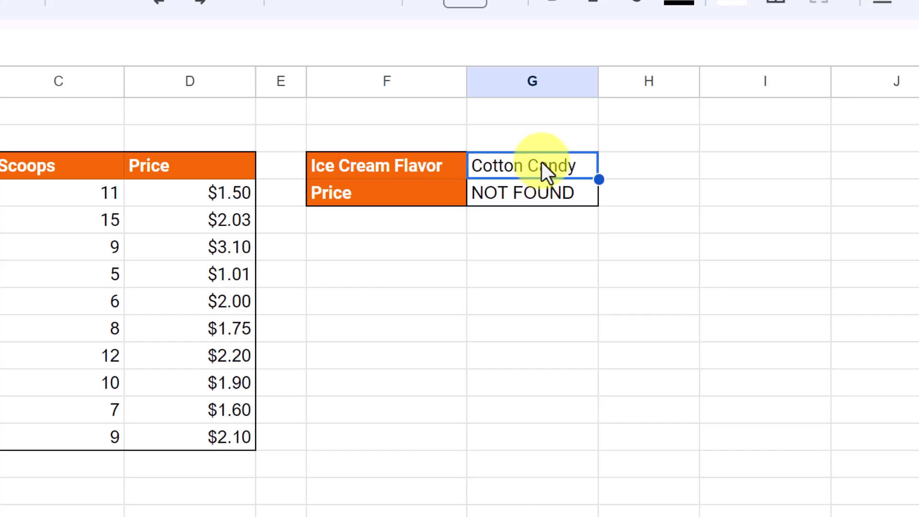
{"action": "type", "text": "Vanilla"}
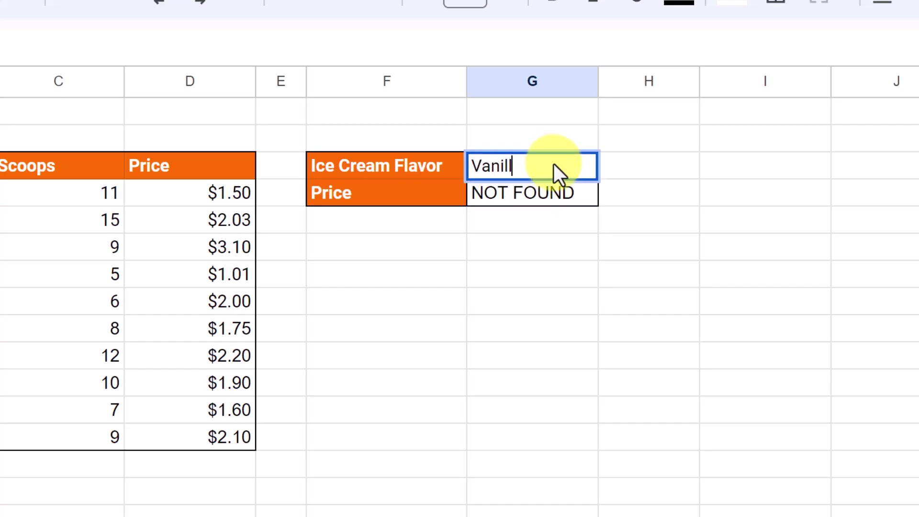
{"action": "key", "text": "Return"}
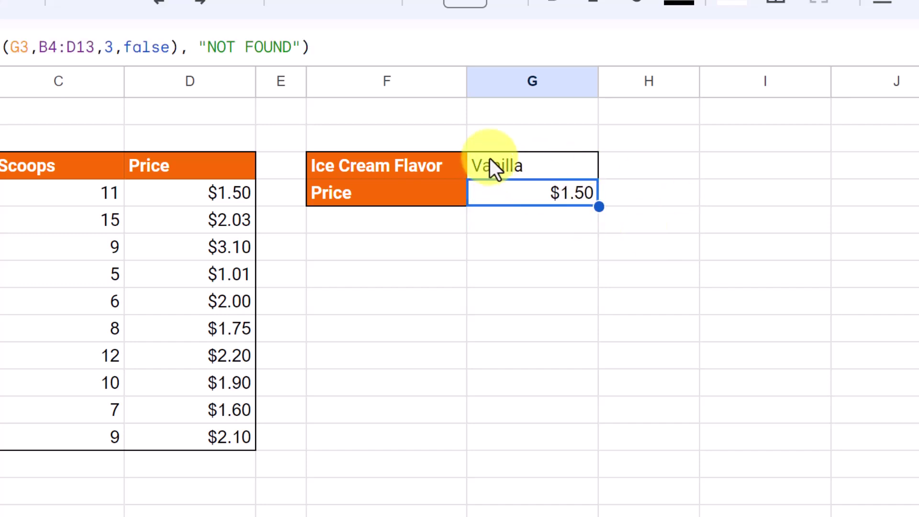
{"action": "left_click", "coordinate": [514, 165]}
{"action": "type", "text": "Pencil"}
{"action": "key", "text": "Return"}
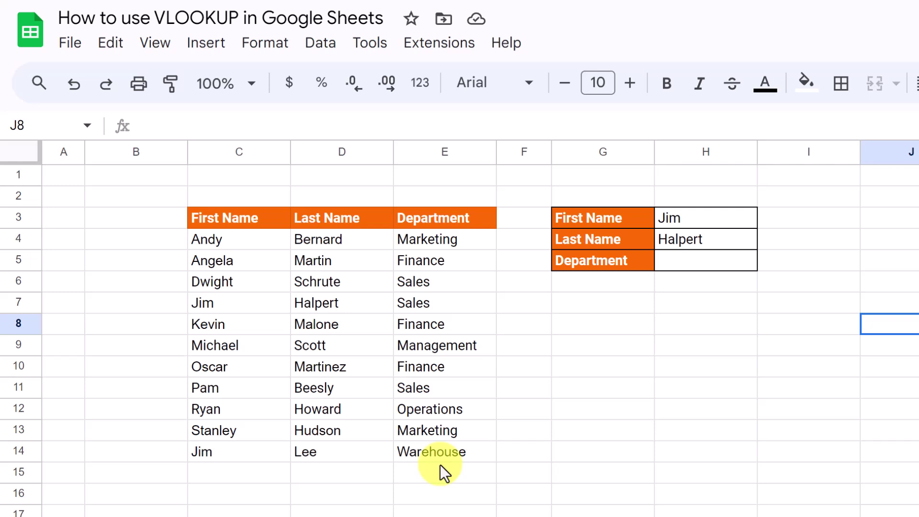
Add a "Helper" column heading in B3, beside the First Name heading of the employee table.
{"action": "left_click", "coordinate": [680, 264]}
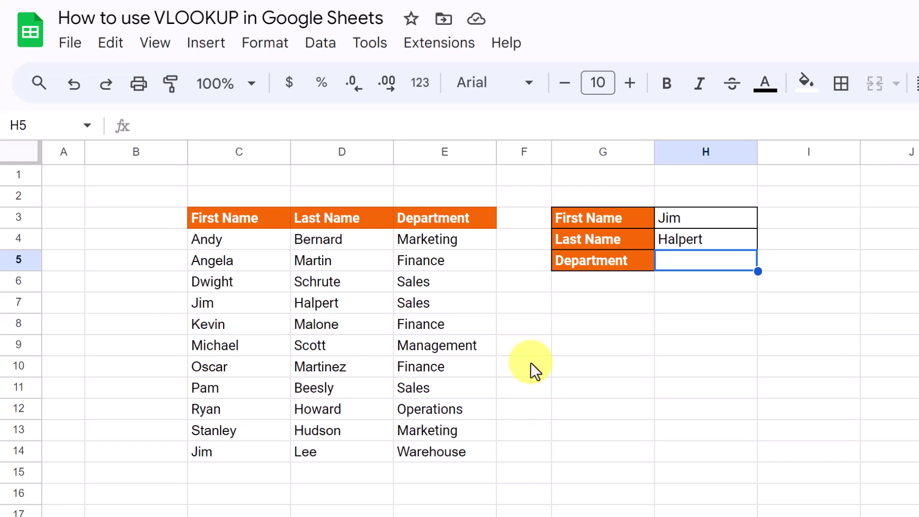
{"action": "left_click", "coordinate": [135, 221]}
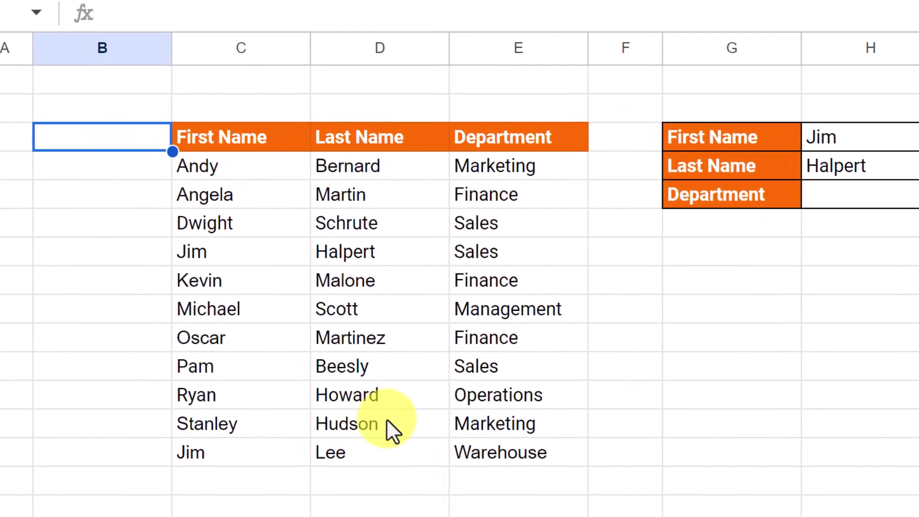
{"action": "type", "text": "Helper"}
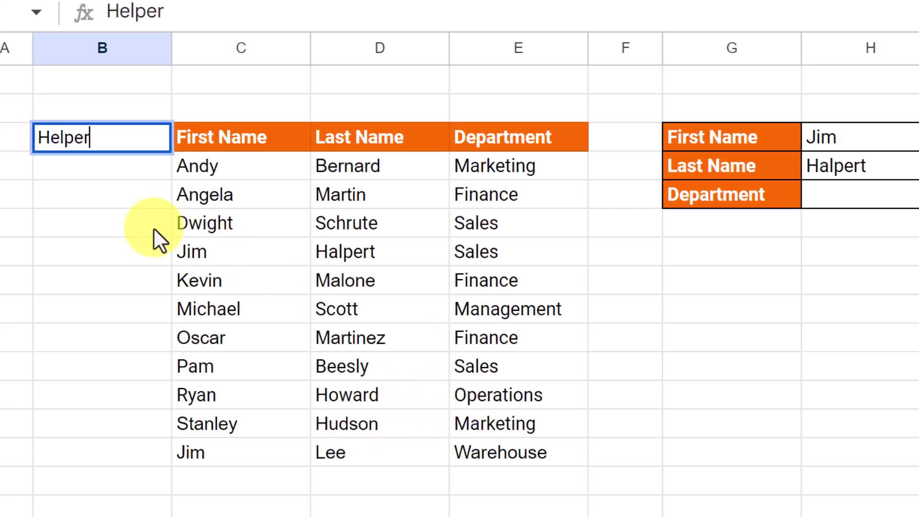
Enter the formula =C4&D4 in B4 to join the first and last names of the first employee.
{"action": "left_click", "coordinate": [104, 173]}
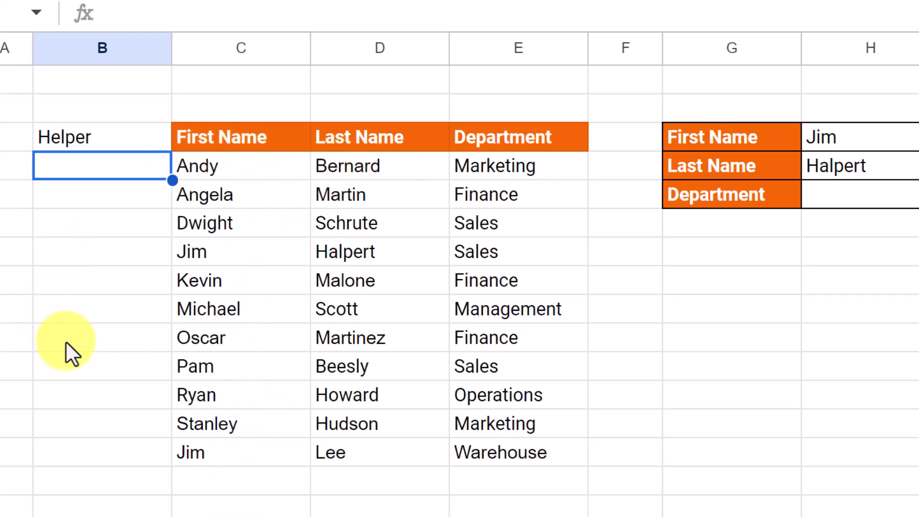
{"action": "type", "text": "="}
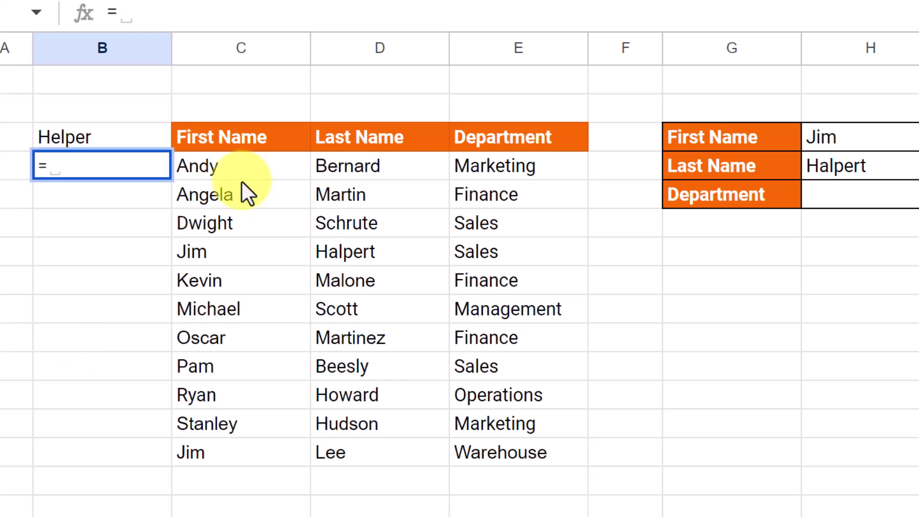
{"action": "left_click", "coordinate": [204, 166]}
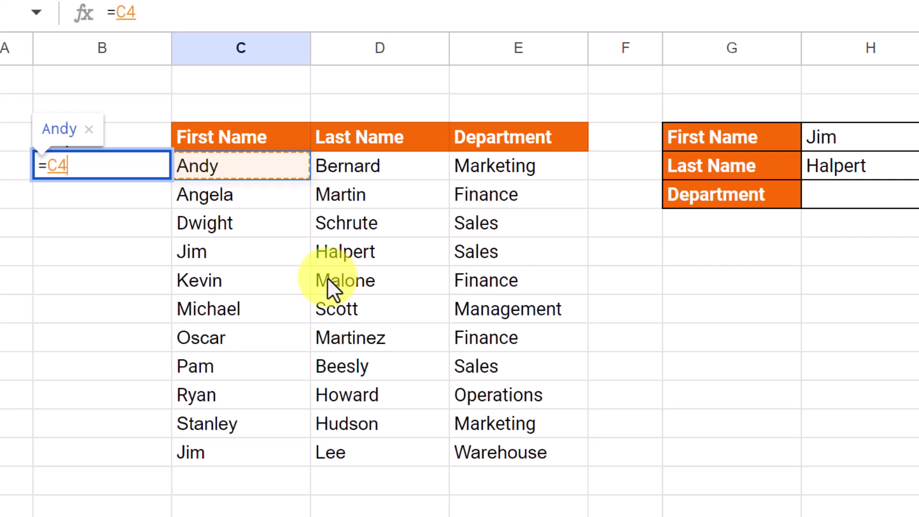
{"action": "type", "text": "&"}
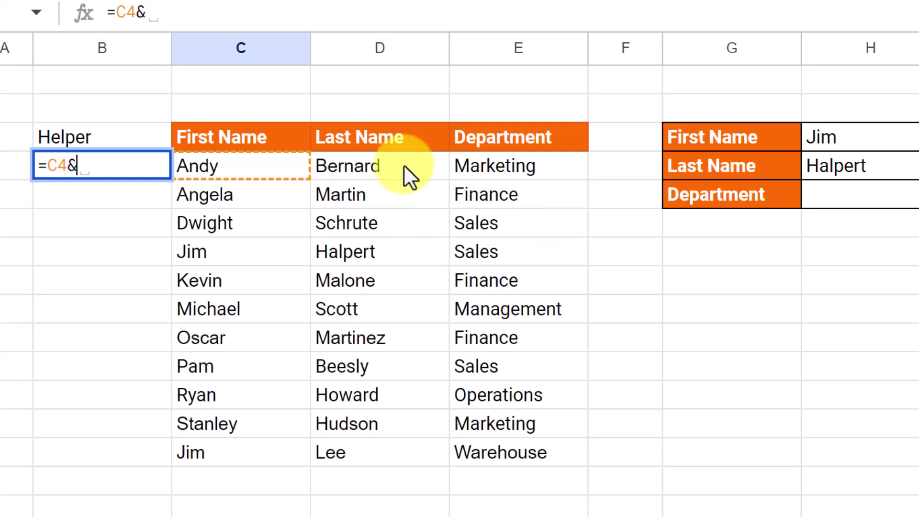
{"action": "left_click", "coordinate": [359, 167]}
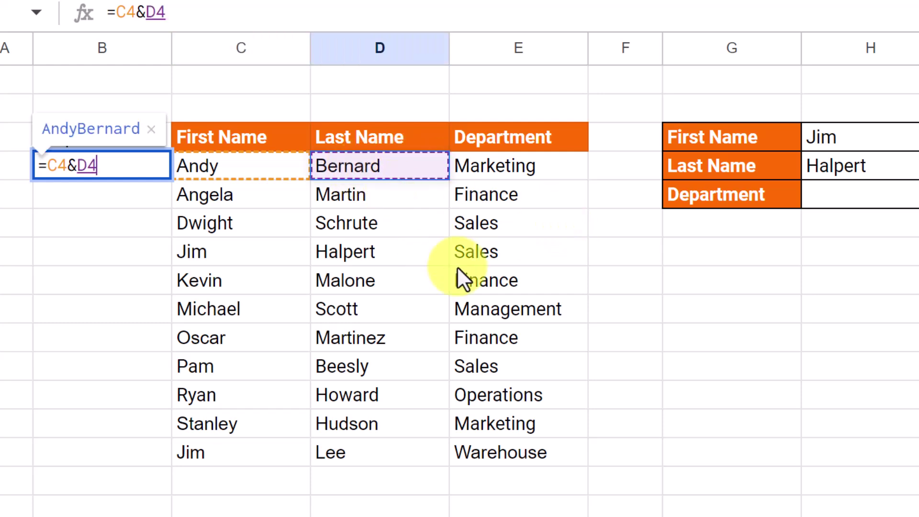
{"action": "key", "text": "Return"}
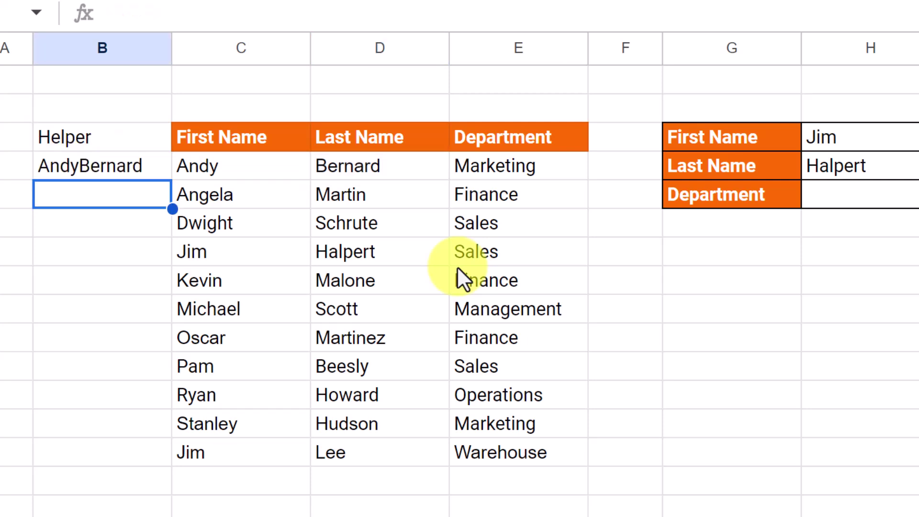
Fill the name-joining formula from B4 down the Helper column to B14.
{"action": "left_click", "coordinate": [134, 171]}
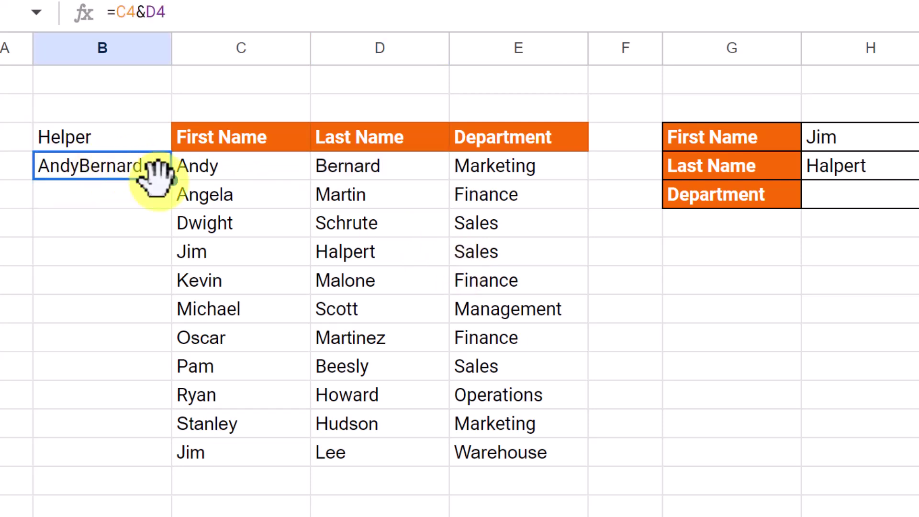
{"action": "left_click_drag", "start_coordinate": [172, 181], "coordinate": [161, 457]}
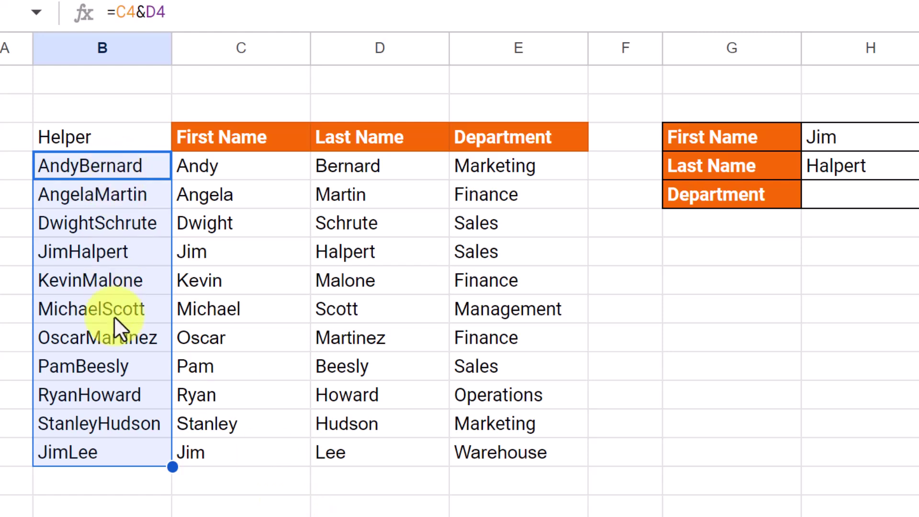
{"action": "left_click", "coordinate": [213, 508]}
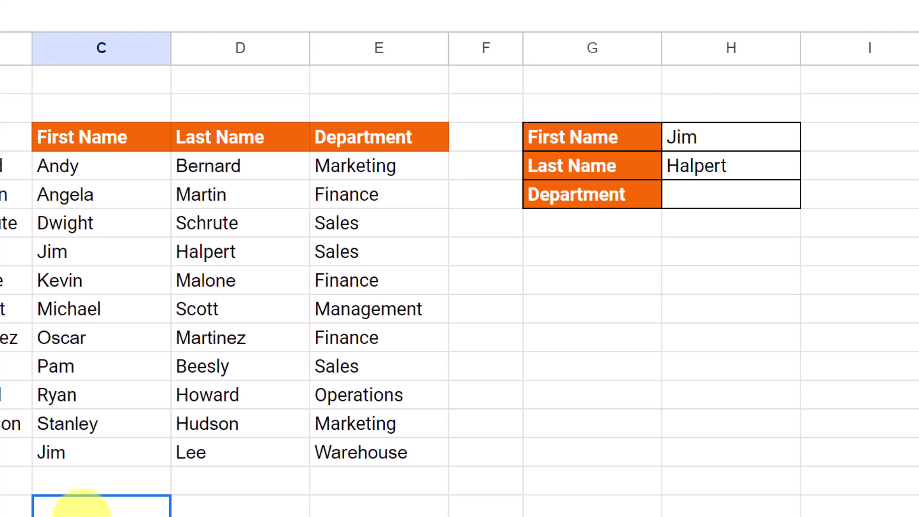
Start a VLOOKUP formula in the Department cell H5 with H3&H4 as its search key.
{"action": "left_click", "coordinate": [742, 194]}
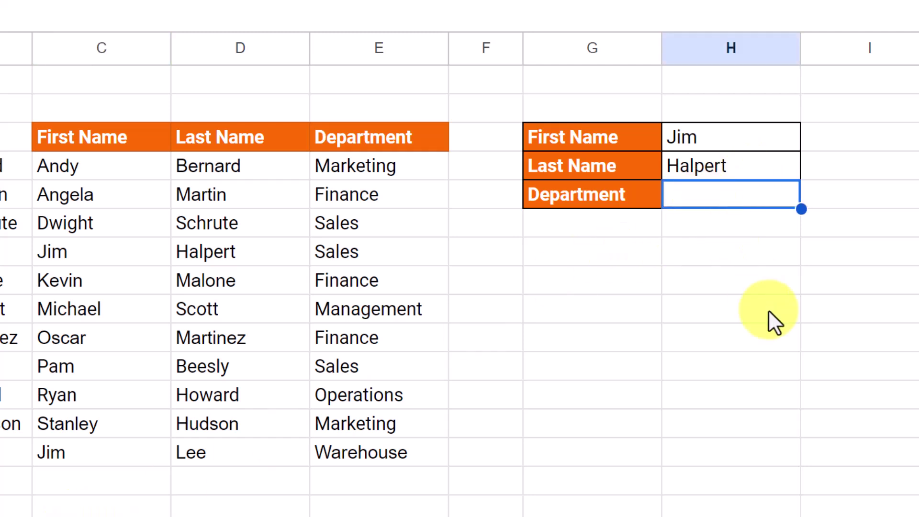
{"action": "type", "text": "=vlo"}
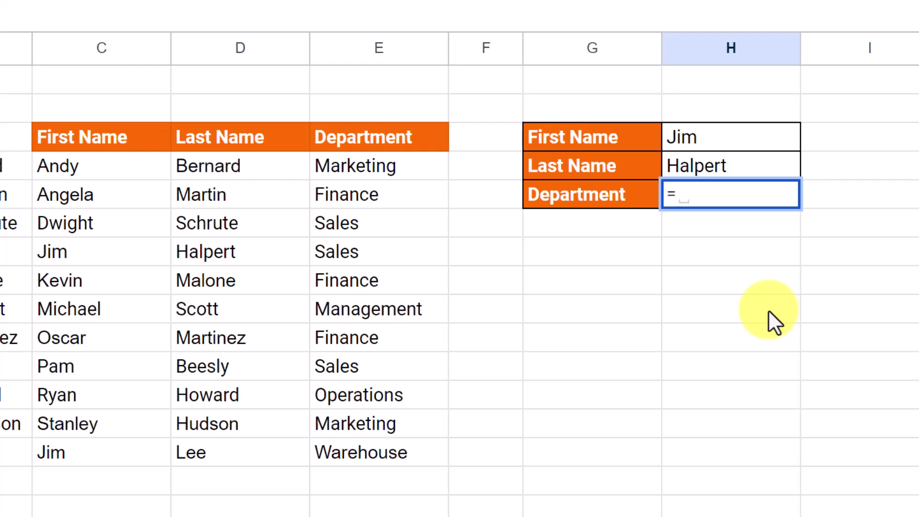
{"action": "left_click", "coordinate": [733, 251]}
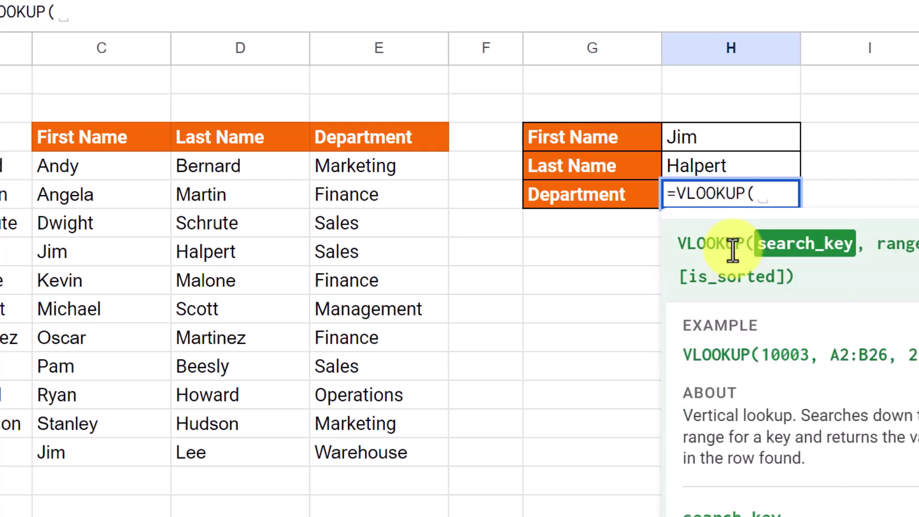
{"action": "left_click", "coordinate": [696, 140]}
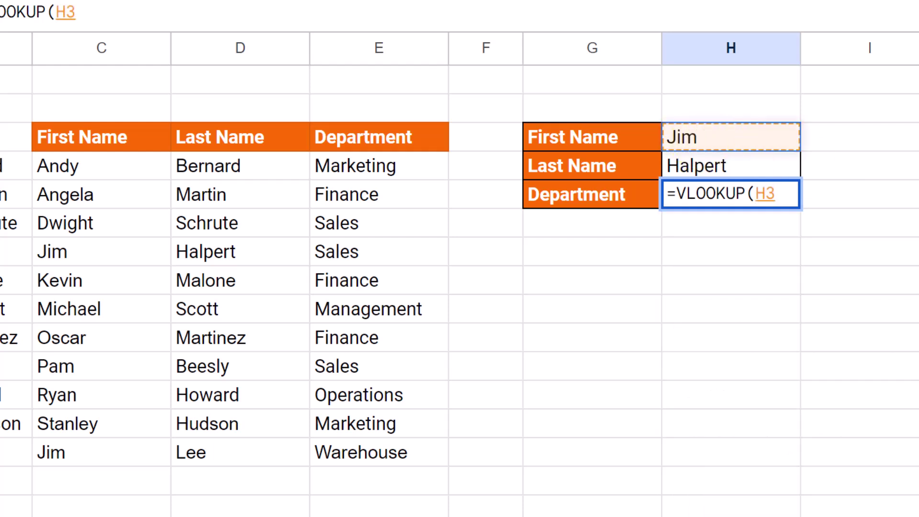
{"action": "type", "text": "&"}
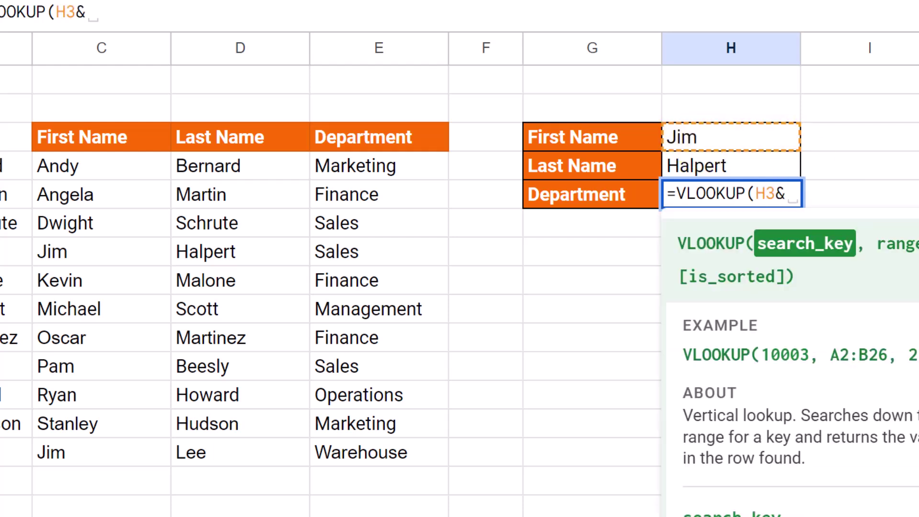
{"action": "left_click", "coordinate": [682, 163]}
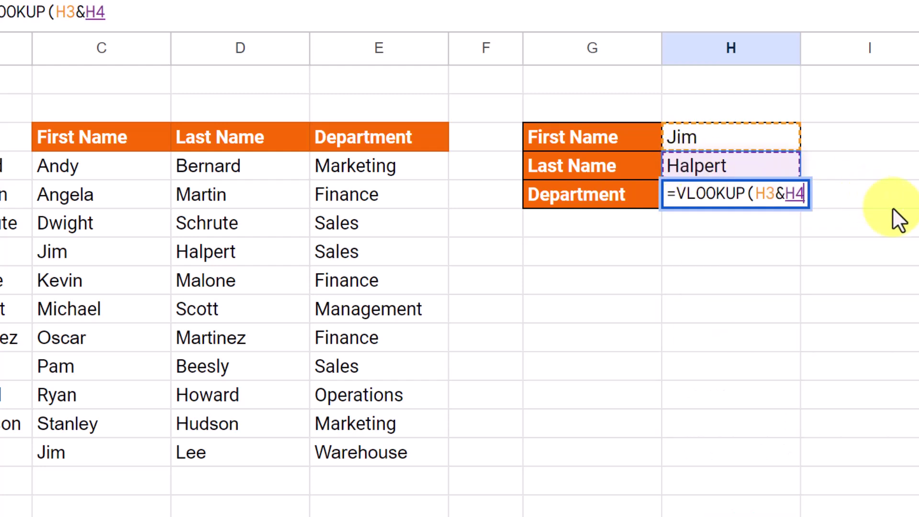
{"action": "type", "text": ","}
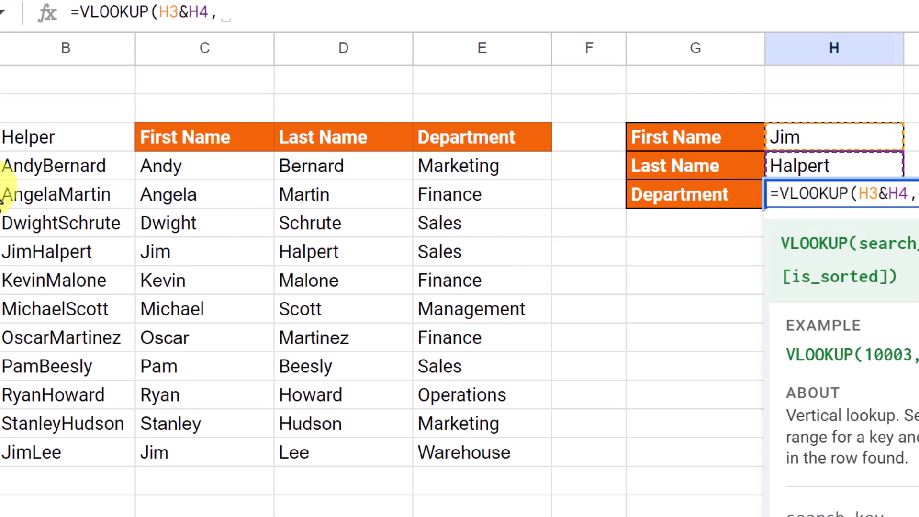
Complete the VLOOKUP in H5 with range B4:E14, index 4 and false for an exact match.
{"action": "left_click_drag", "start_coordinate": [30, 169], "coordinate": [488, 461]}
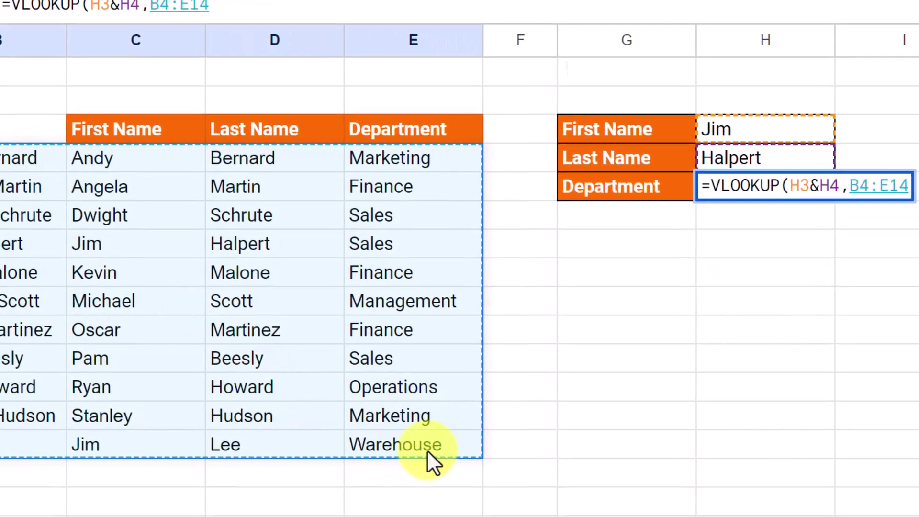
{"action": "type", "text": ","}
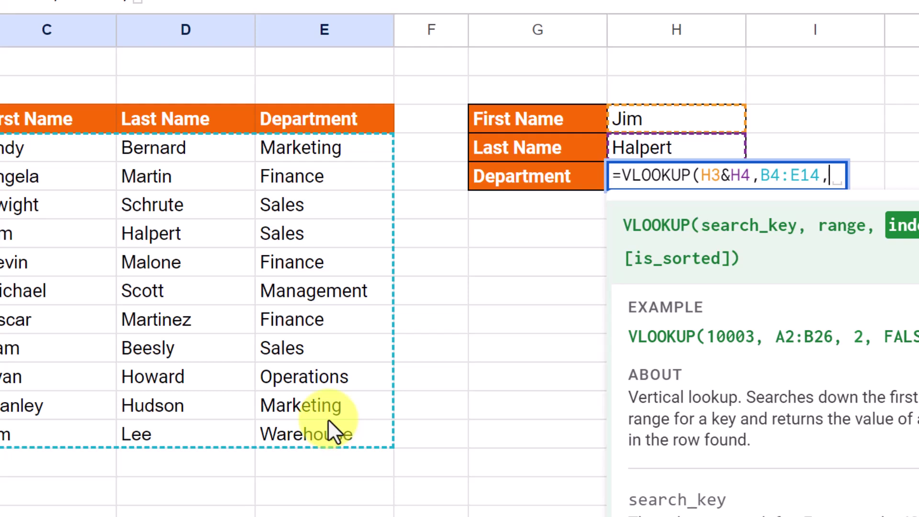
{"action": "type", "text": "4"}
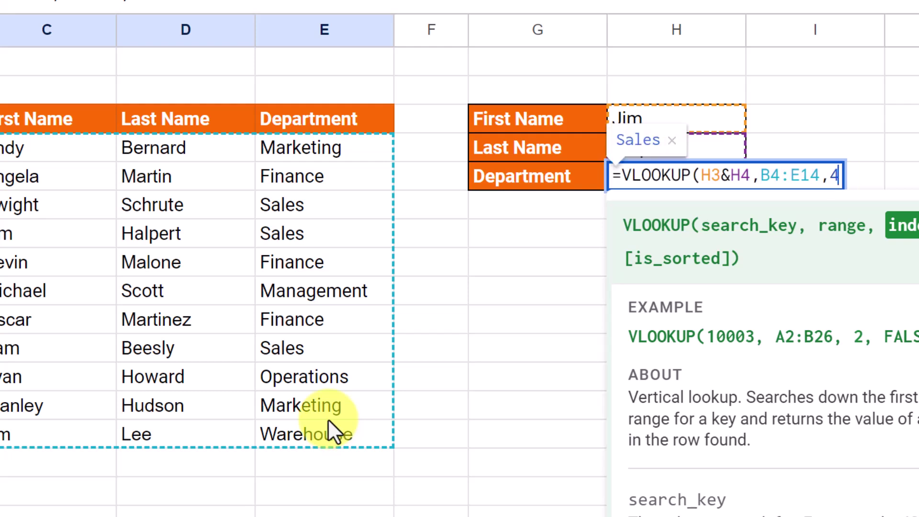
{"action": "type", "text": ","}
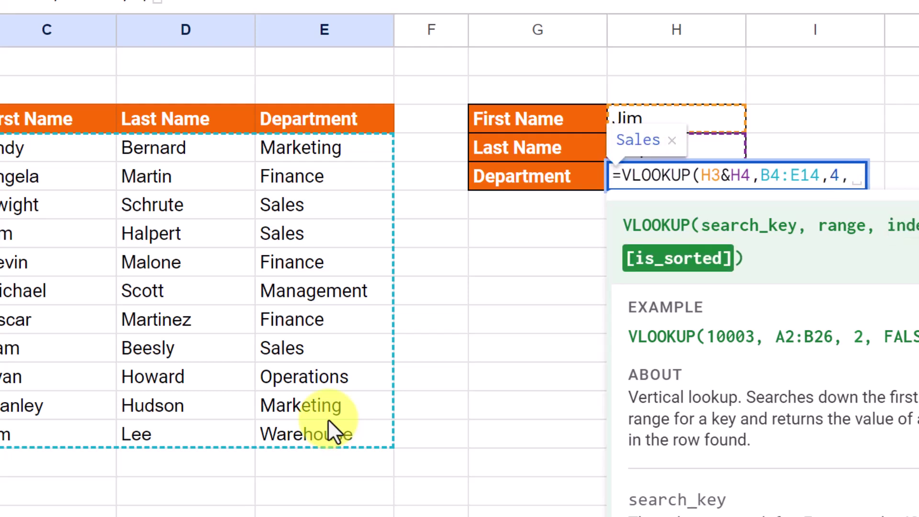
{"action": "type", "text": "false)"}
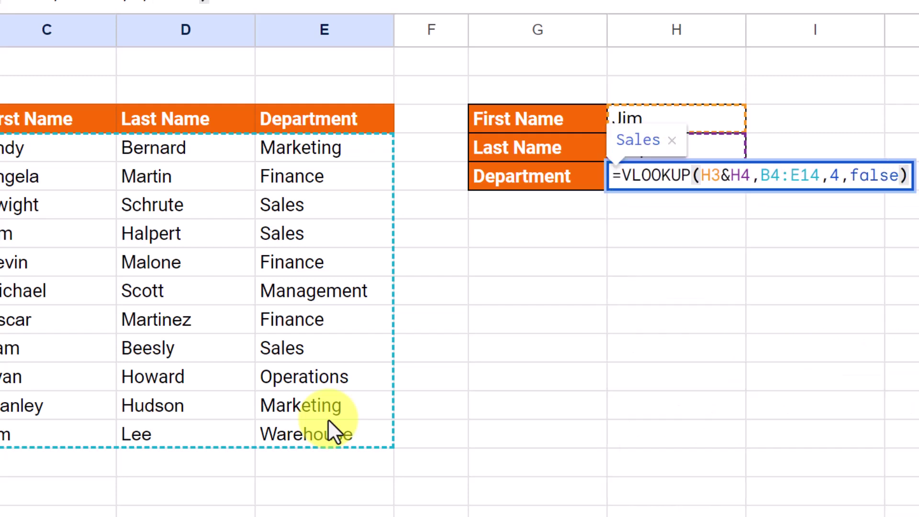
{"action": "key", "text": "Return"}
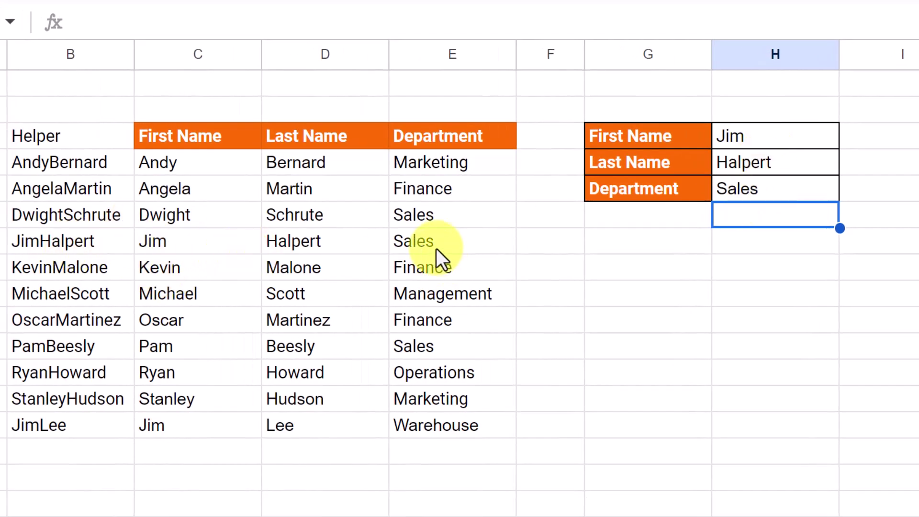
Test the department lookup by changing the last name in H4 to that of the employee in row 14.
{"action": "left_click", "coordinate": [759, 170]}
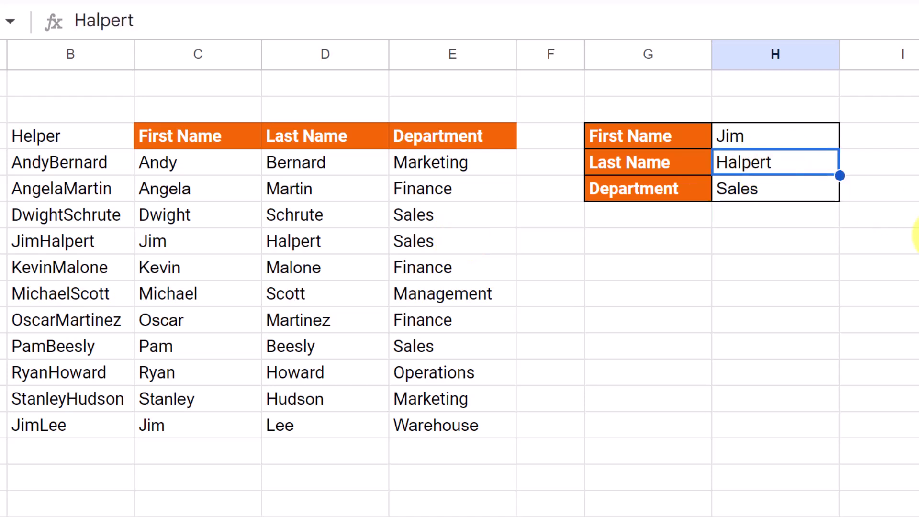
{"action": "type", "text": "Lee"}
{"action": "key", "text": "Return"}
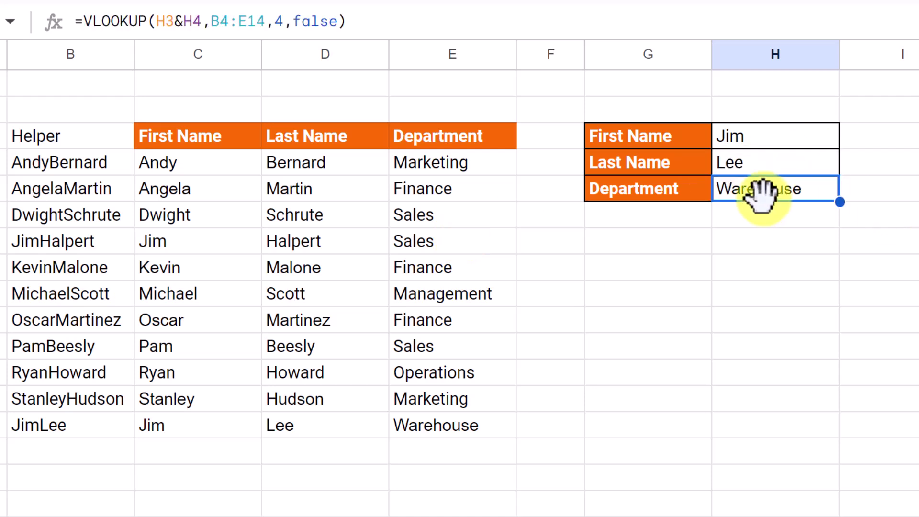